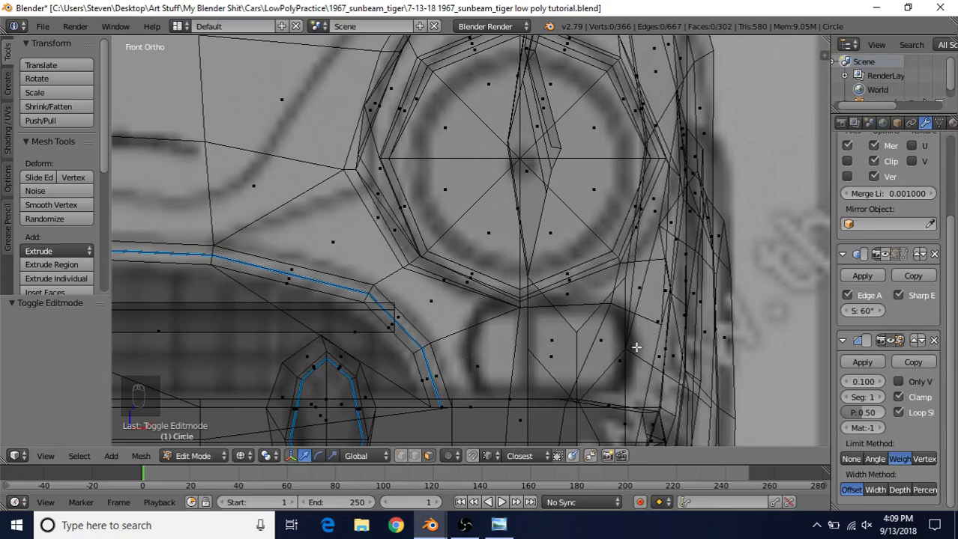
Select the four adjoining body faces directly beneath the headlight, between the grille edge and the front fender.
scroll(556, 301, "down", 1)
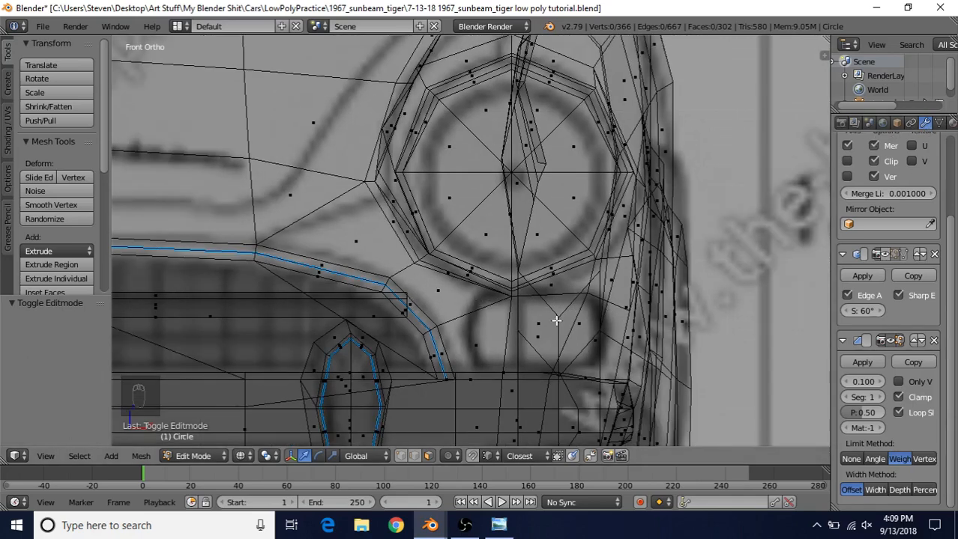
scroll(491, 347, "down", 5)
key("z")
mouse_move(491, 347)
middle_mouse_down()
mouse_move(438, 274)
mouse_move(511, 271)
middle_mouse_up()
scroll(511, 271, "up", 2)
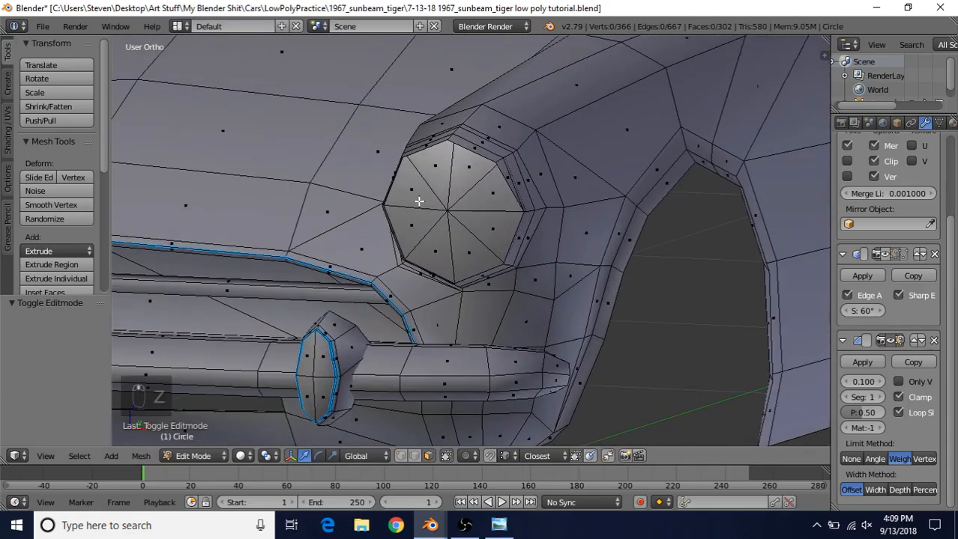
right_click(417, 299)
scroll(466, 294, "up", 2)
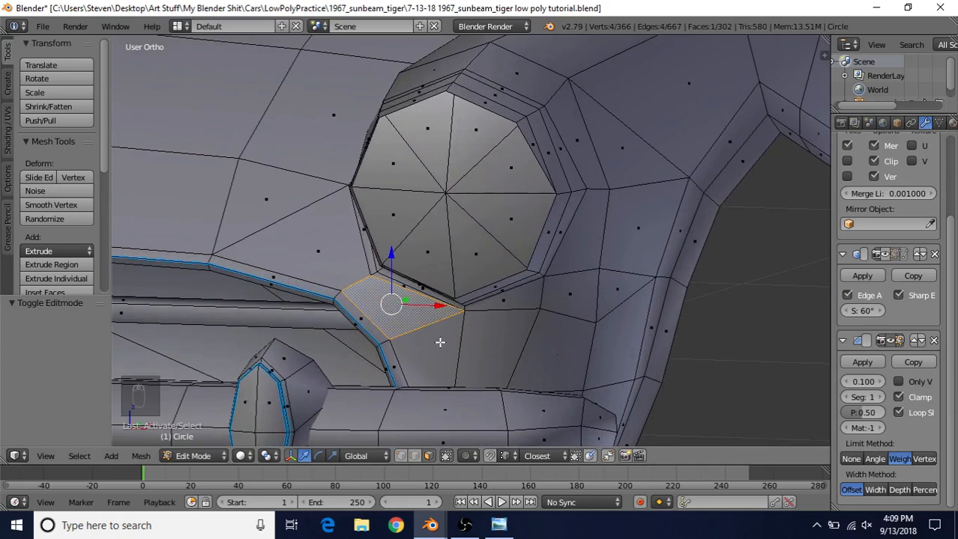
right_click(438, 345, "shift")
right_click(482, 349, "shift")
right_click(559, 351, "shift")
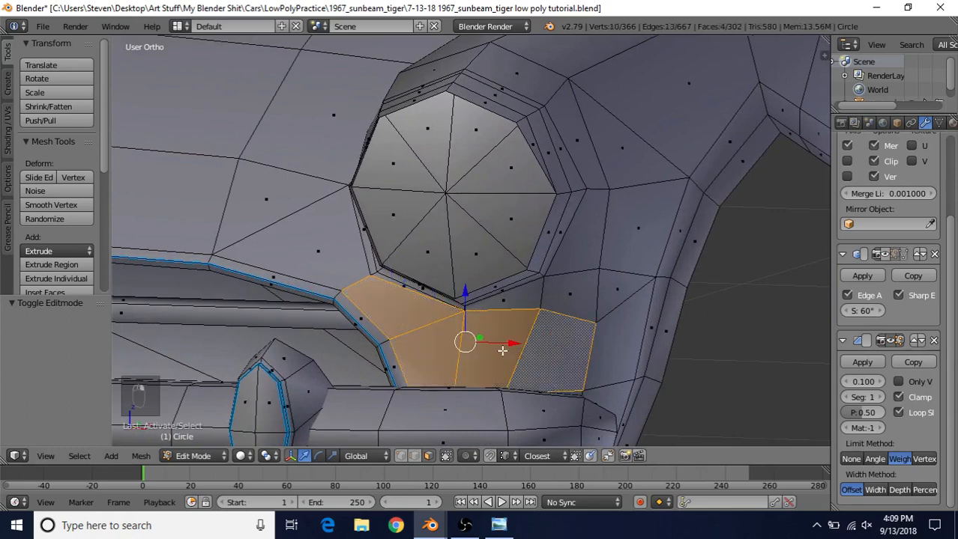
Duplicate the four selected faces in place, separate the copy into its own object, and return to Object Mode.
middle_click_drag(545, 304, 558, 300)
key("KP_1")
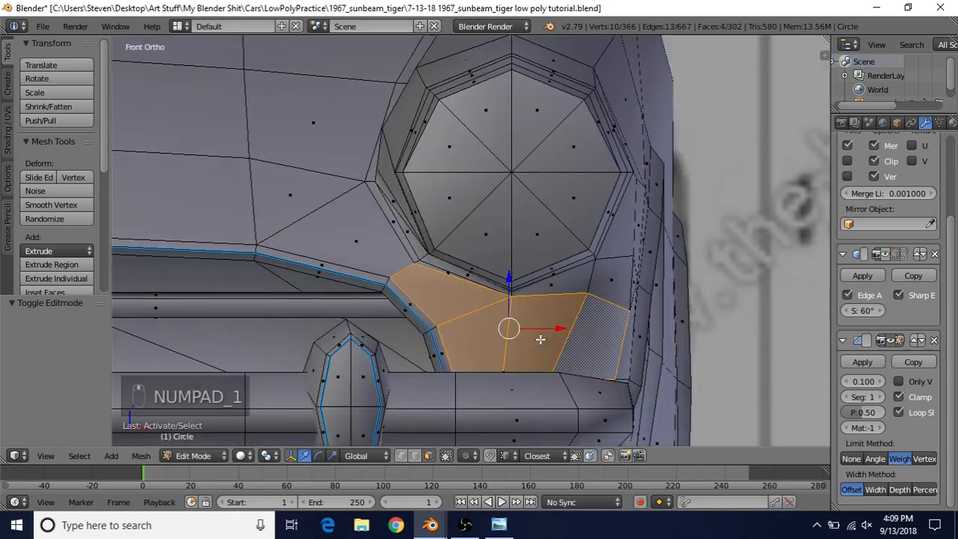
key("z")
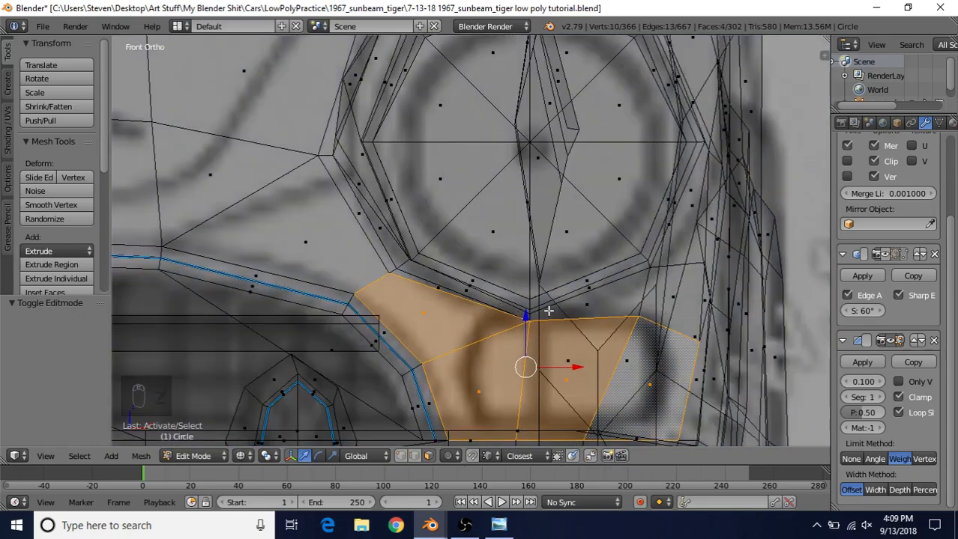
key("z")
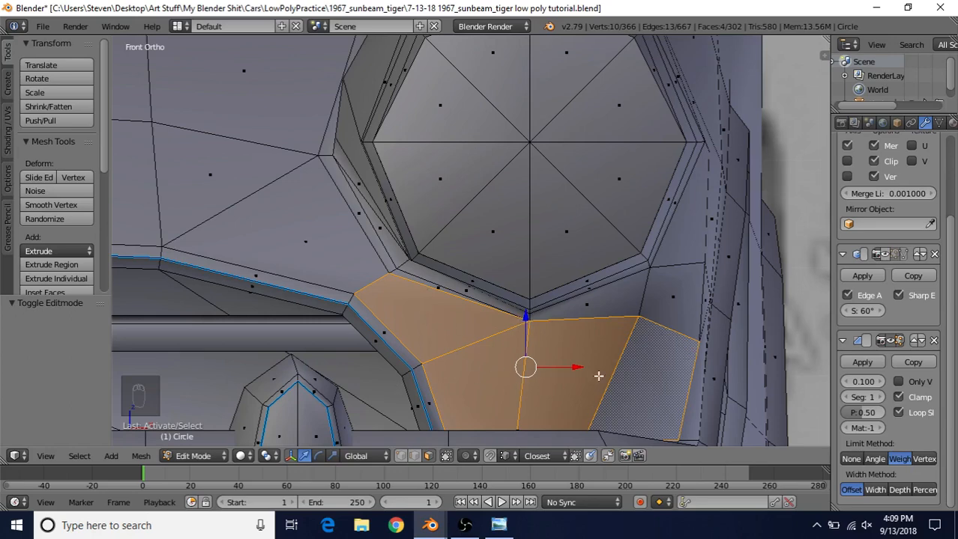
scroll(582, 372, "down", 1)
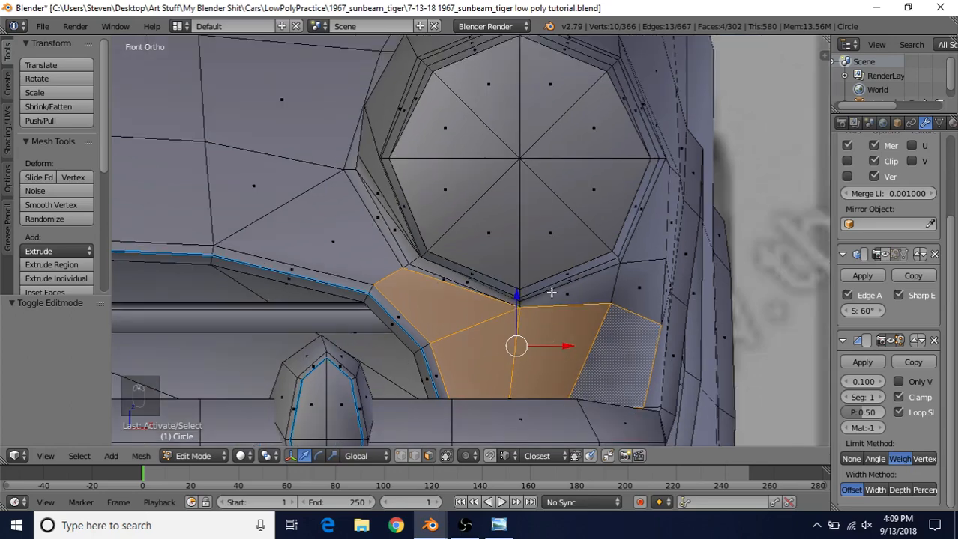
key("shift+d")
right_click(579, 188)
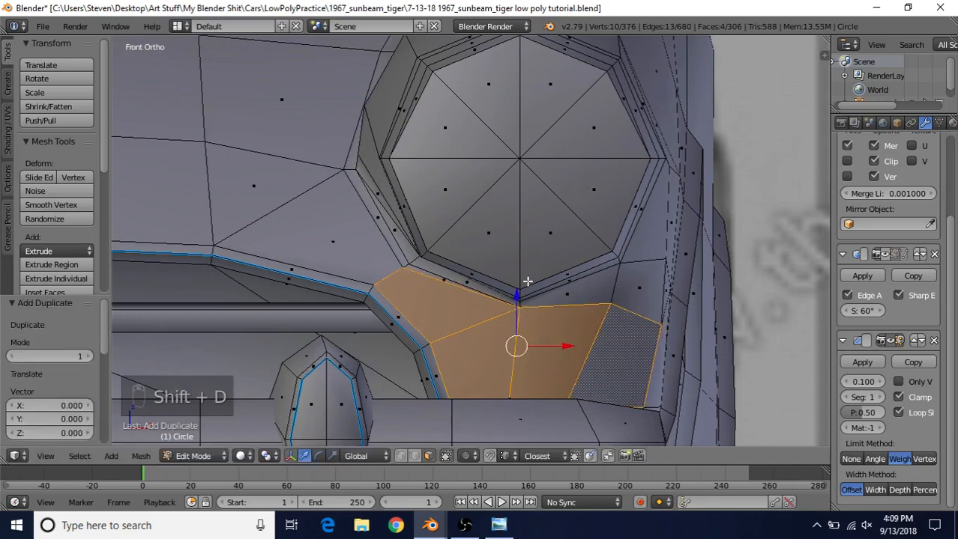
middle_click_drag(579, 187, 507, 296)
key("p")
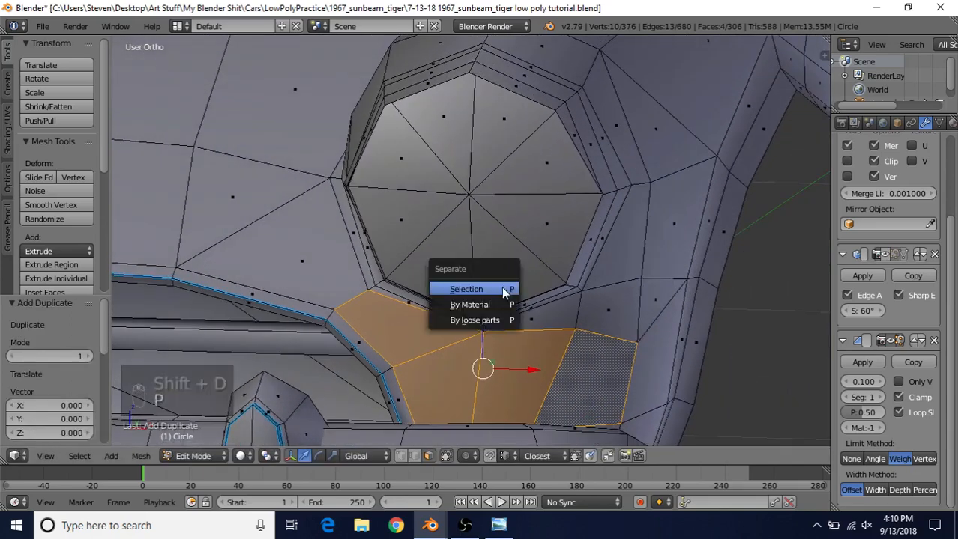
left_click(461, 288)
key("Tab")
Isolate the separated patch beneath the headlight by hiding all other objects, and enter Edit Mode on it.
scroll(472, 313, "down", 2)
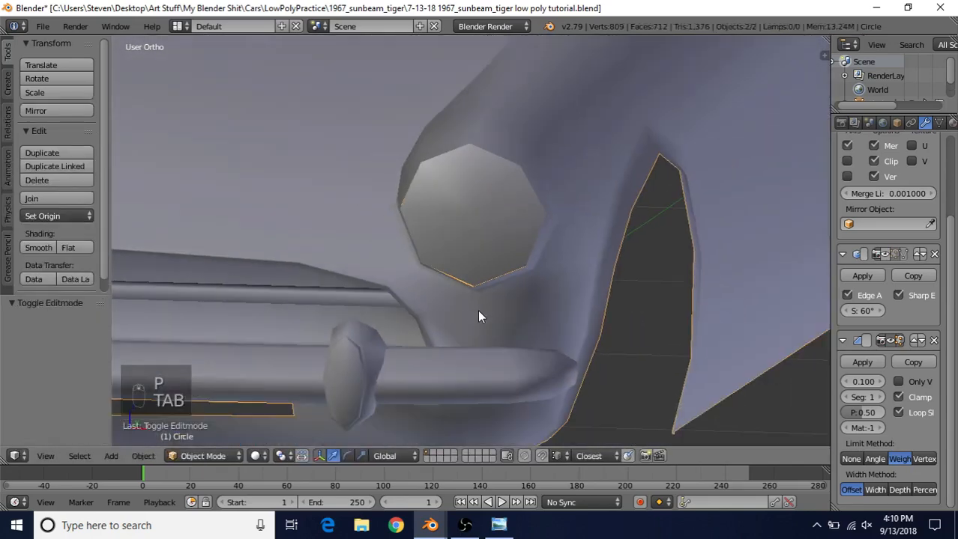
right_click(478, 307)
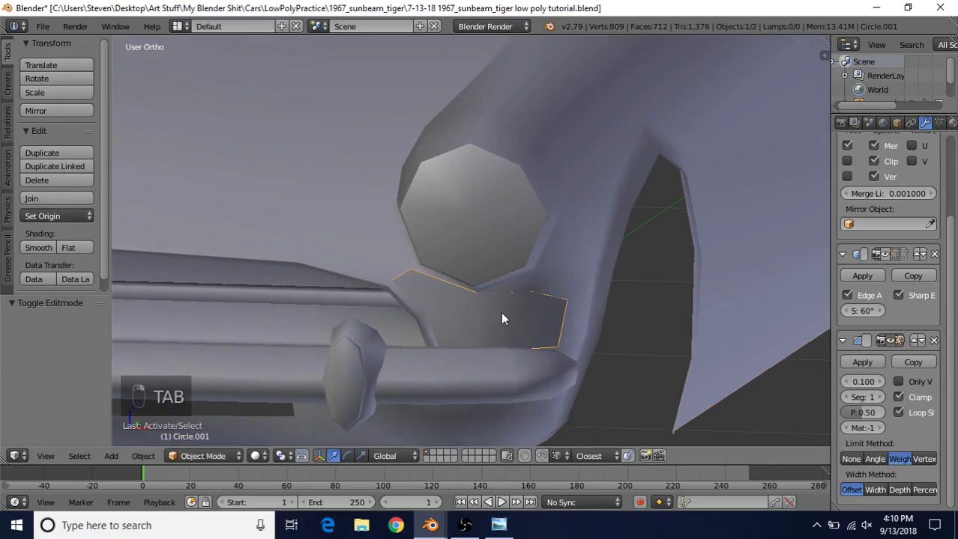
key("shift+h")
key("Tab")
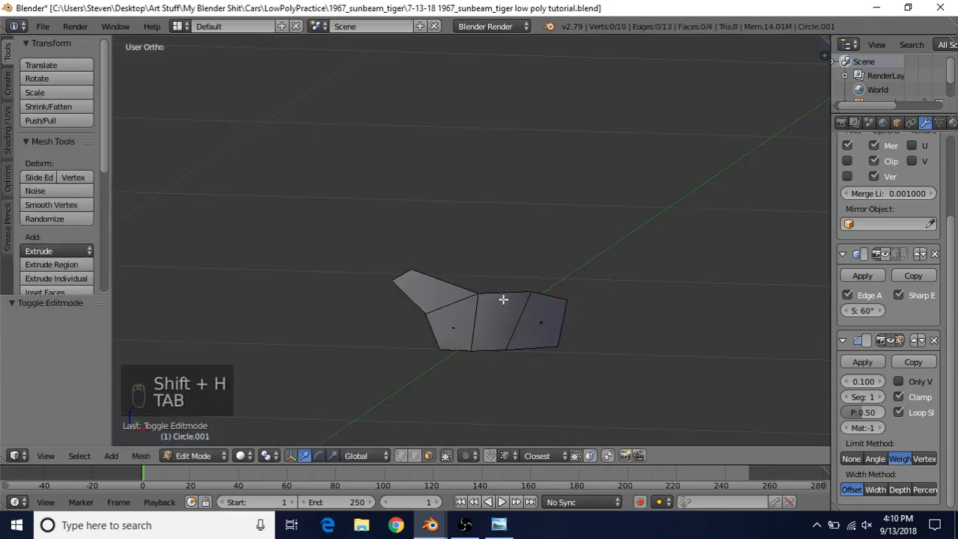
In front wireframe view, knife-cut from the patch's upper middle vertex horizontally to the signal light's inner corner, then straight down to the bottom edge.
middle_click_drag(502, 299, 512, 299)
key("KP_1")
scroll(513, 299, "up", 3)
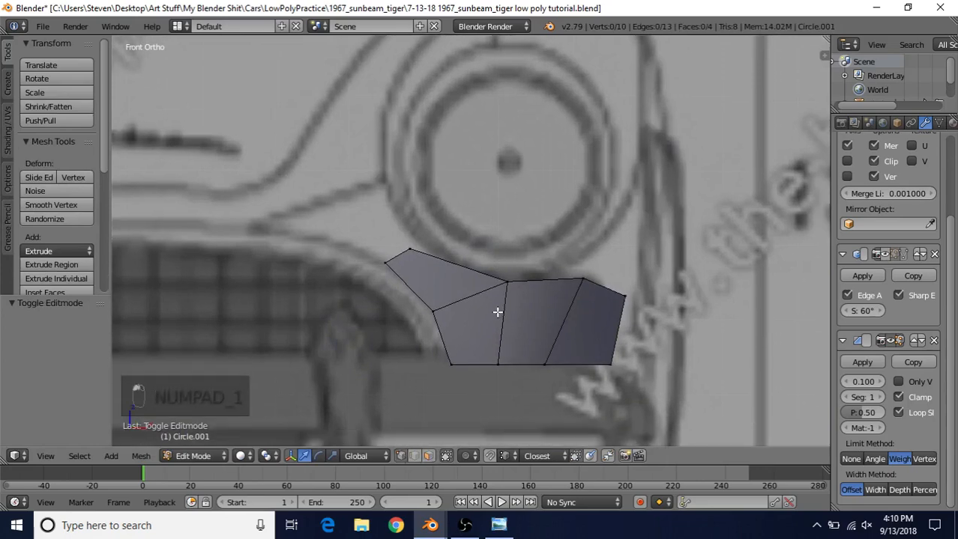
key("z")
scroll(496, 278, "up", 3)
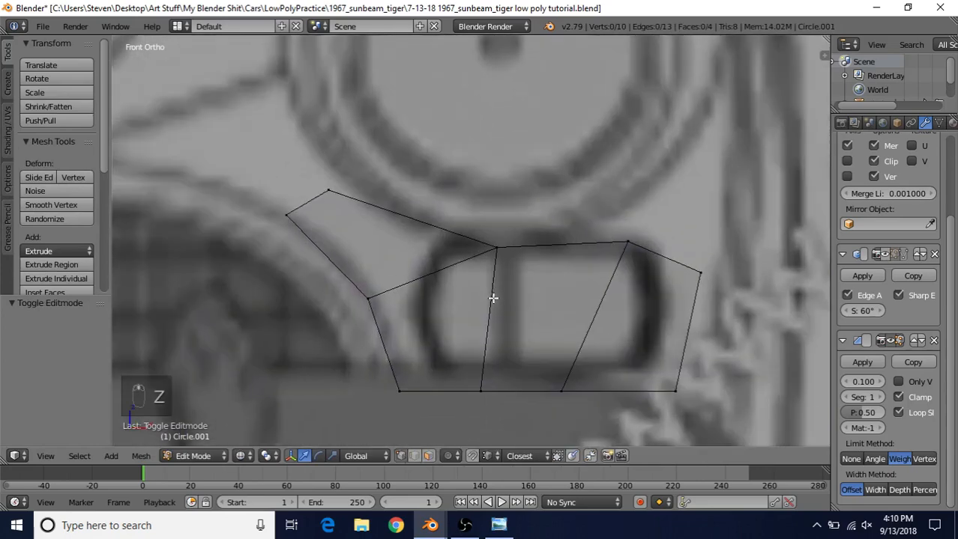
key("k")
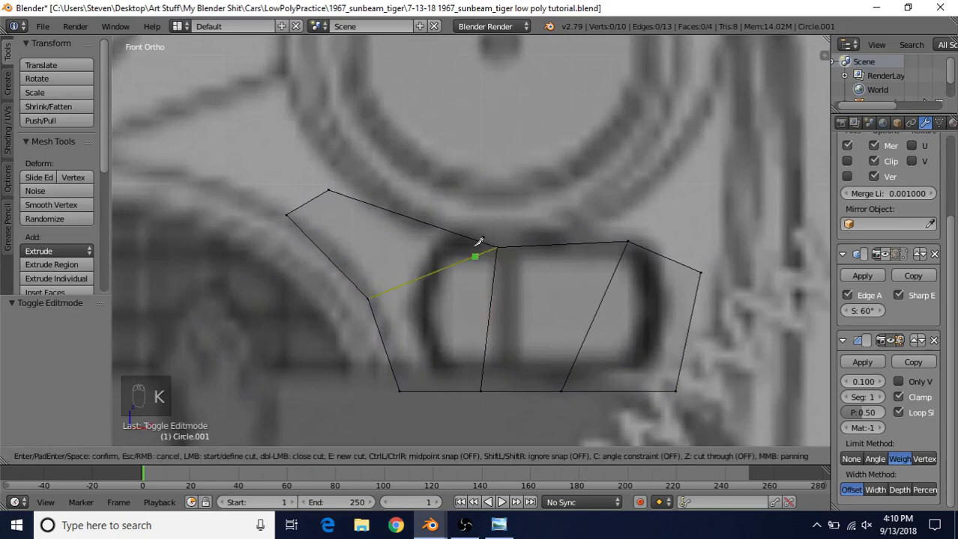
left_click(497, 248)
key("c")
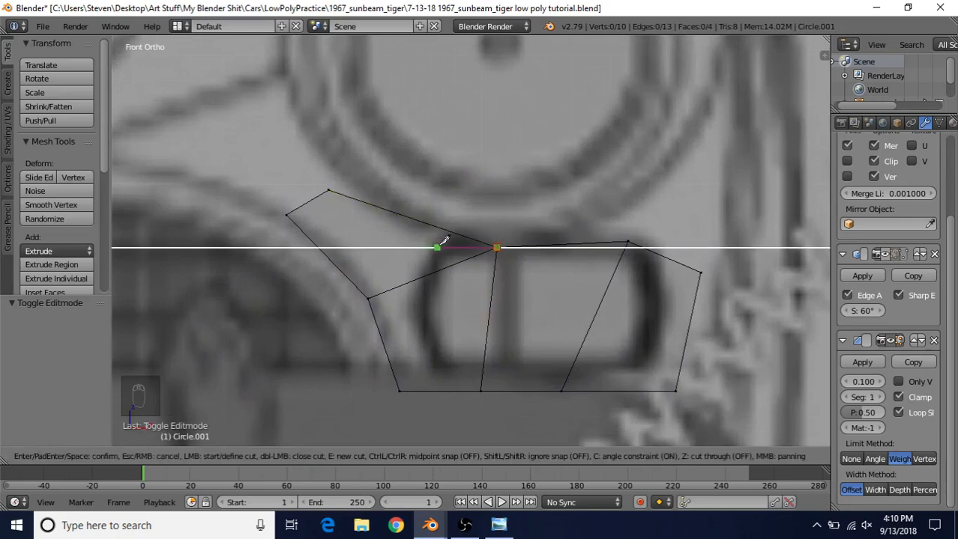
left_click(444, 248)
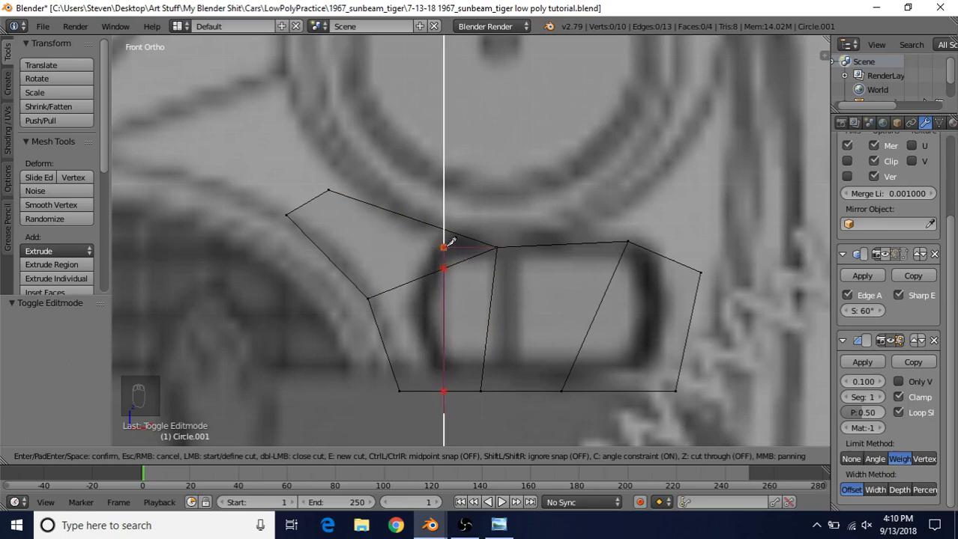
left_click(445, 391)
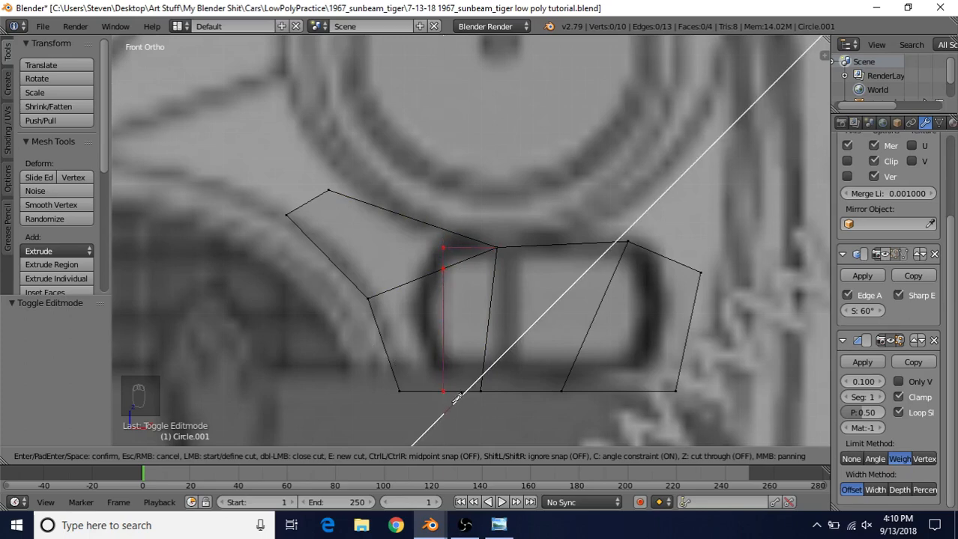
key("Return")
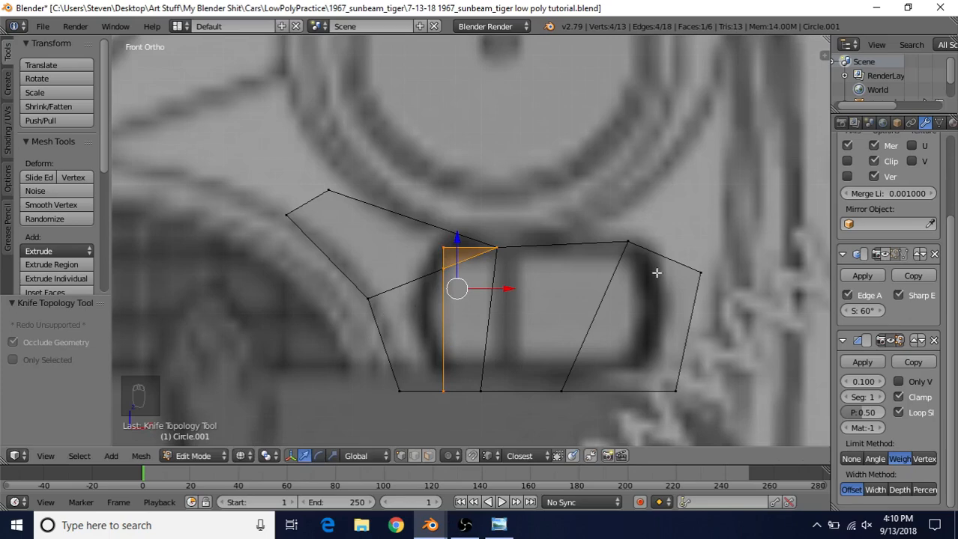
Knife-cut from the same upper middle vertex horizontally to the light's outer corner on the fender side, then vertically past the bottom edge.
key("k")
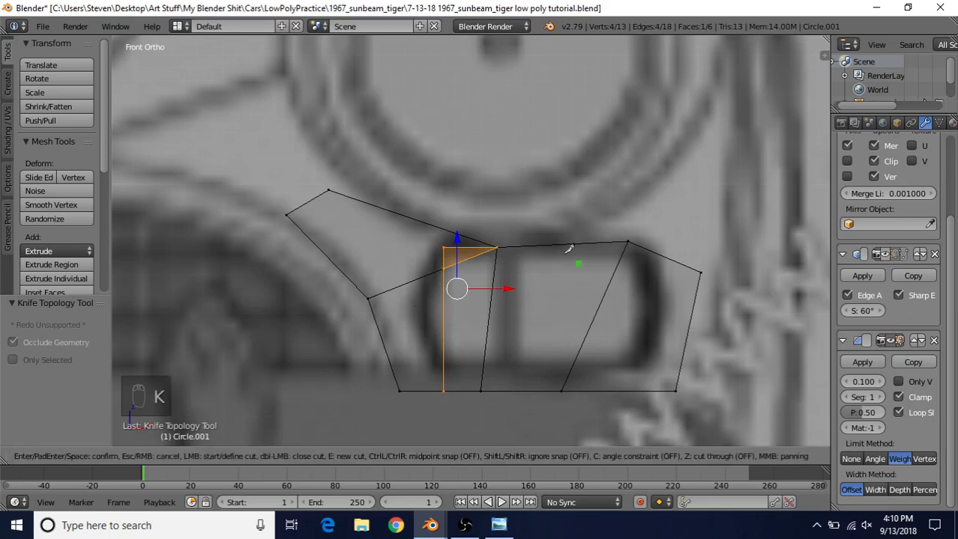
left_click(499, 246)
key("c")
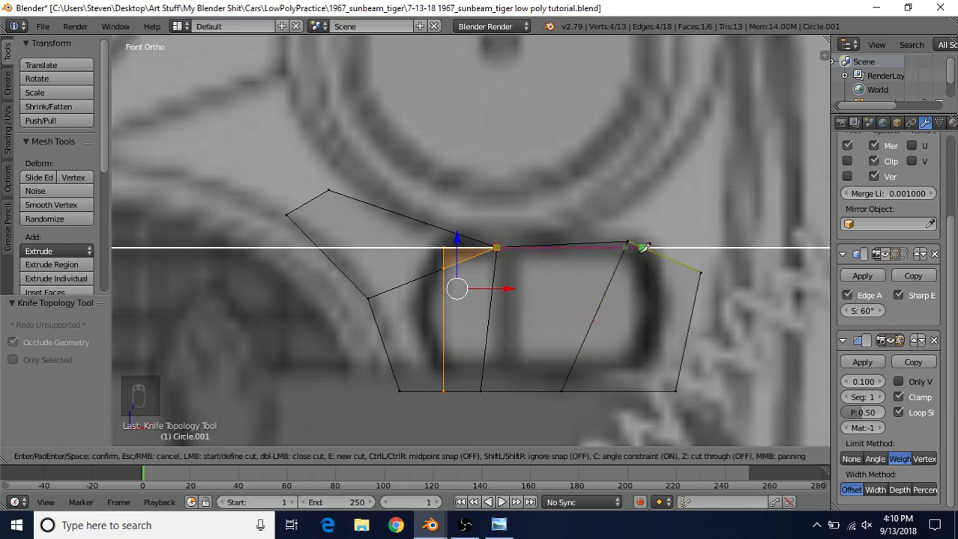
left_click(642, 247)
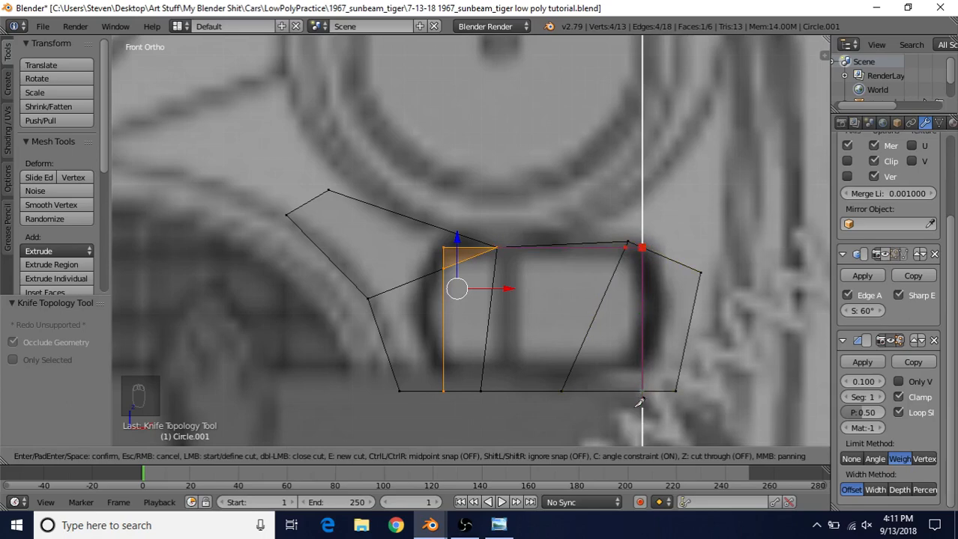
left_click(638, 403)
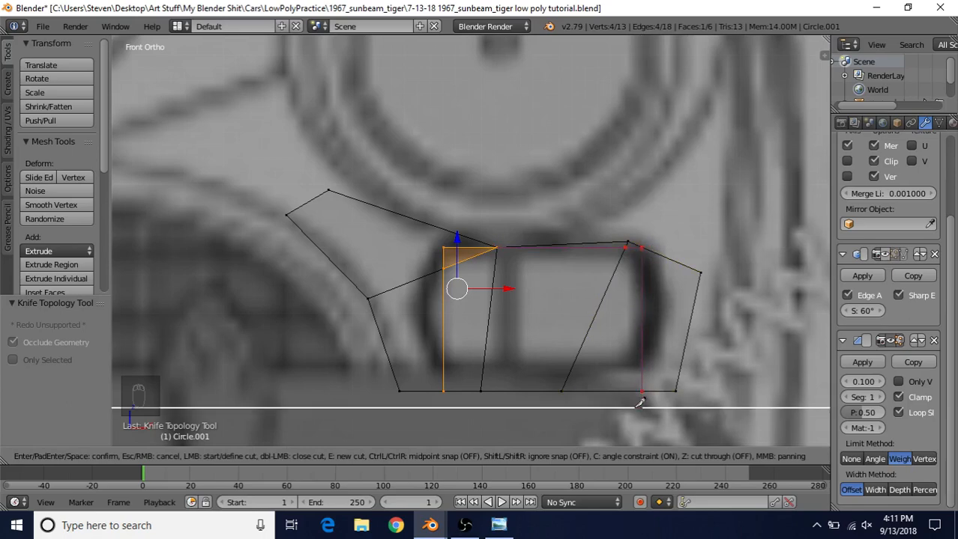
key("Return")
Knife-cut an angle-constrained horizontal line across the whole patch along the bottom of the signal light.
key("k")
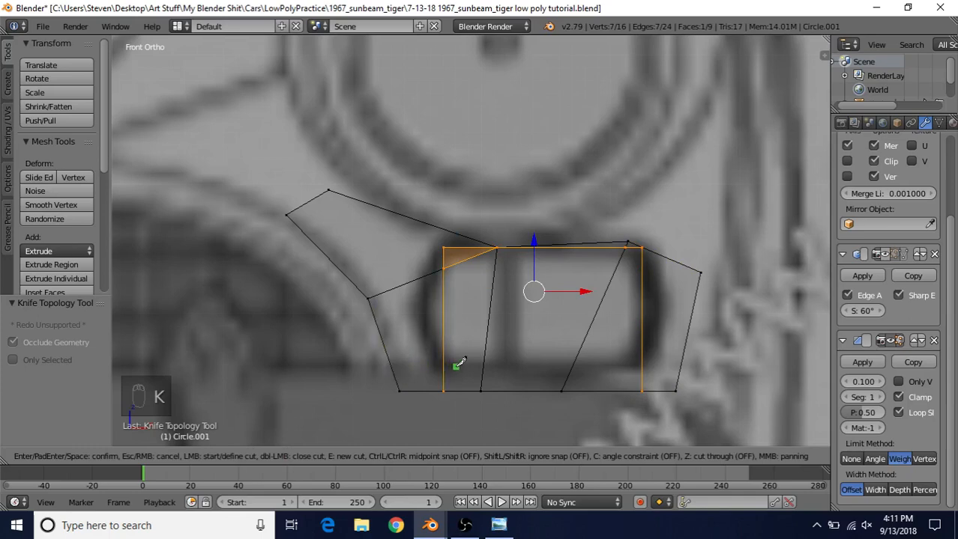
left_click(401, 360)
key("c")
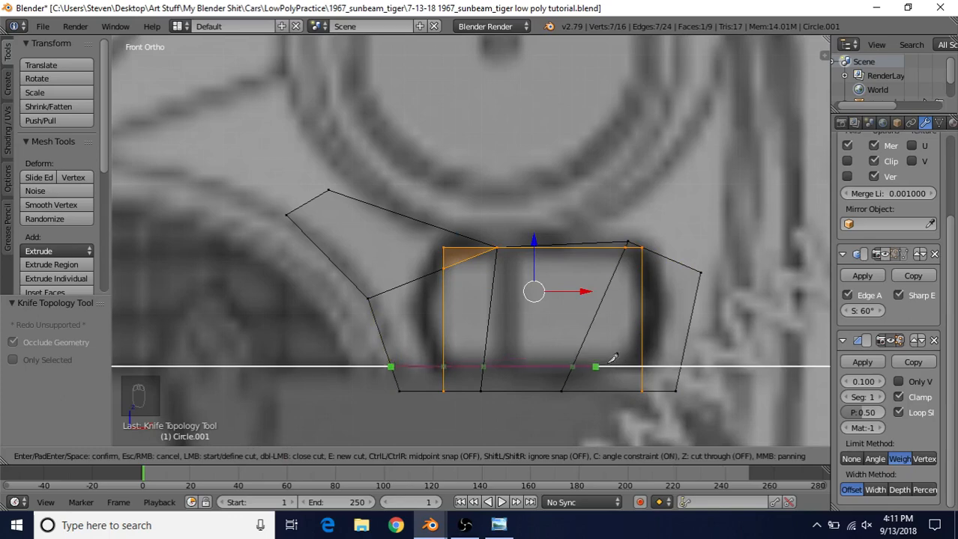
left_click(696, 358)
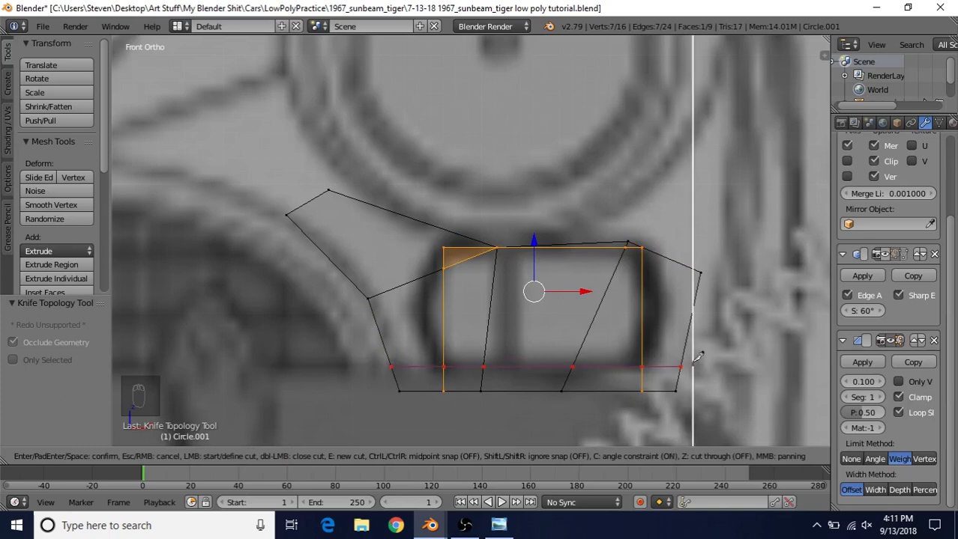
key("Return")
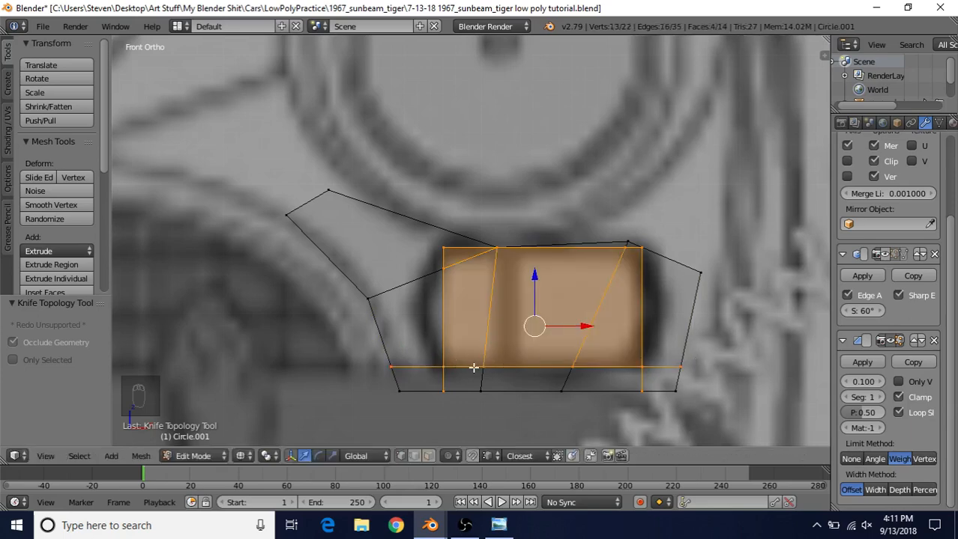
Slide the lower horizontal edge loop slightly downward with Edge Slide, using a factor of about -0.113.
right_click(509, 365, "alt")
key("q")
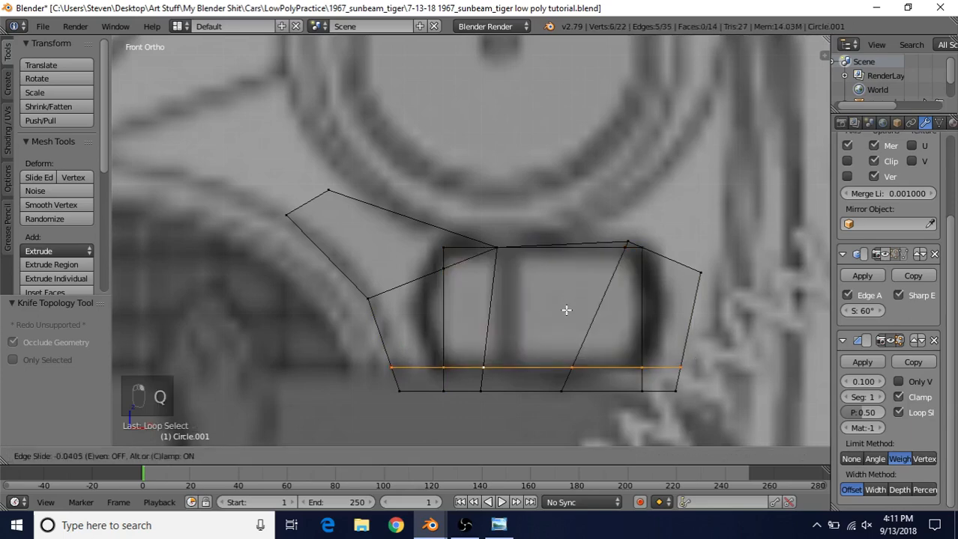
left_click(565, 316)
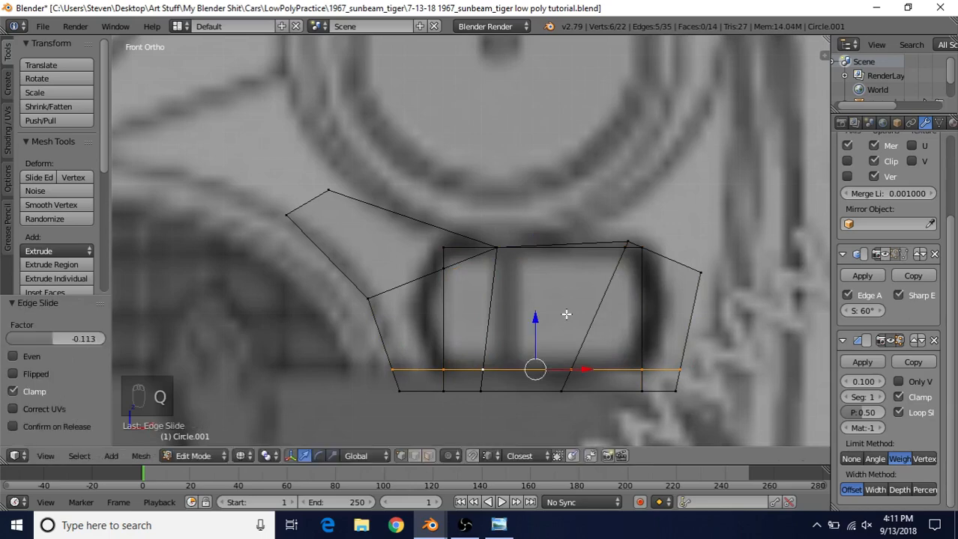
key("ctrl+e")
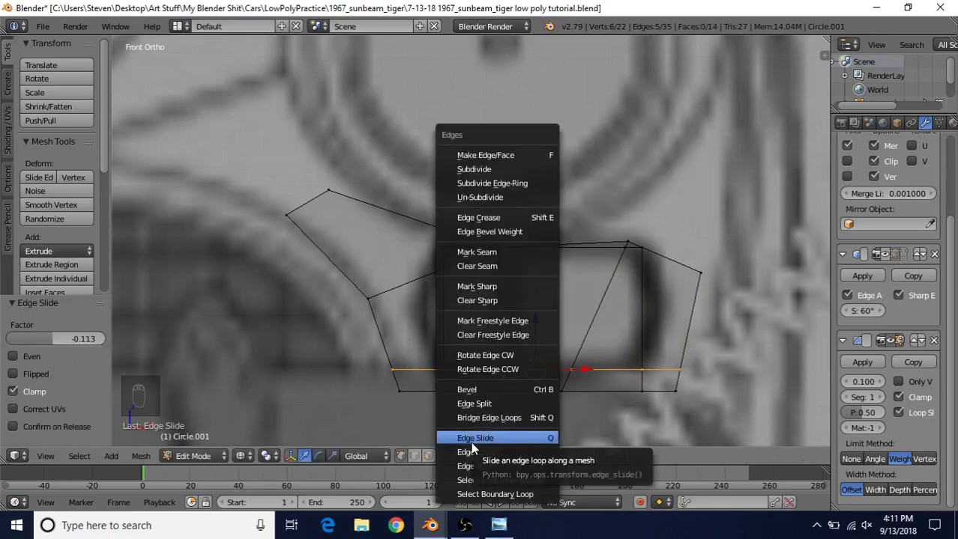
Merge the extra vertex on the light's inner vertical edge into the corner vertex above it, using At Last.
right_click(445, 270)
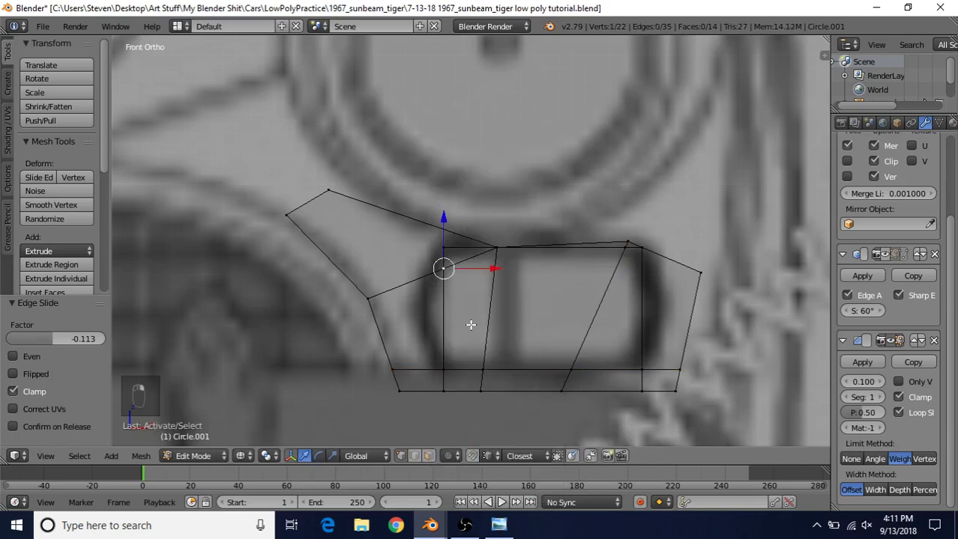
right_click(441, 239, "shift")
key("alt+m")
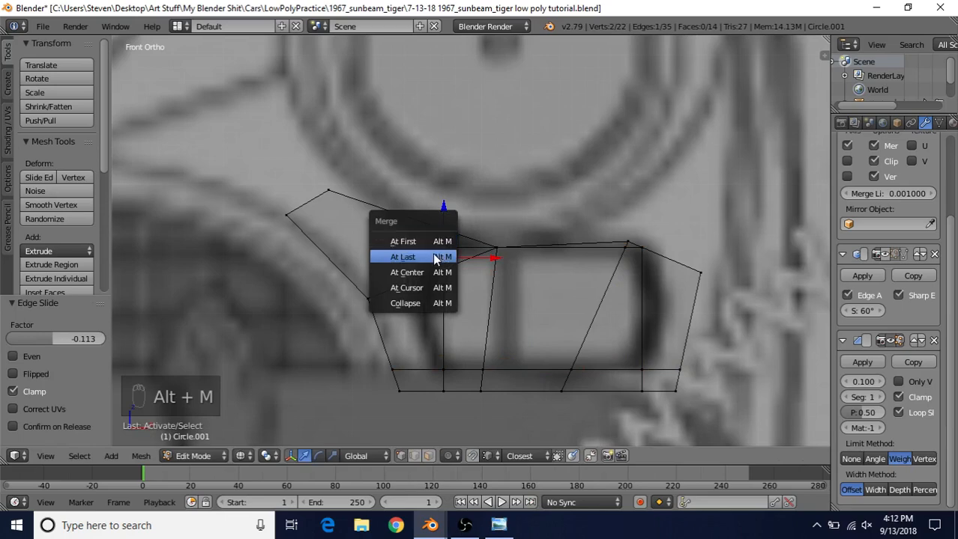
left_click(441, 254)
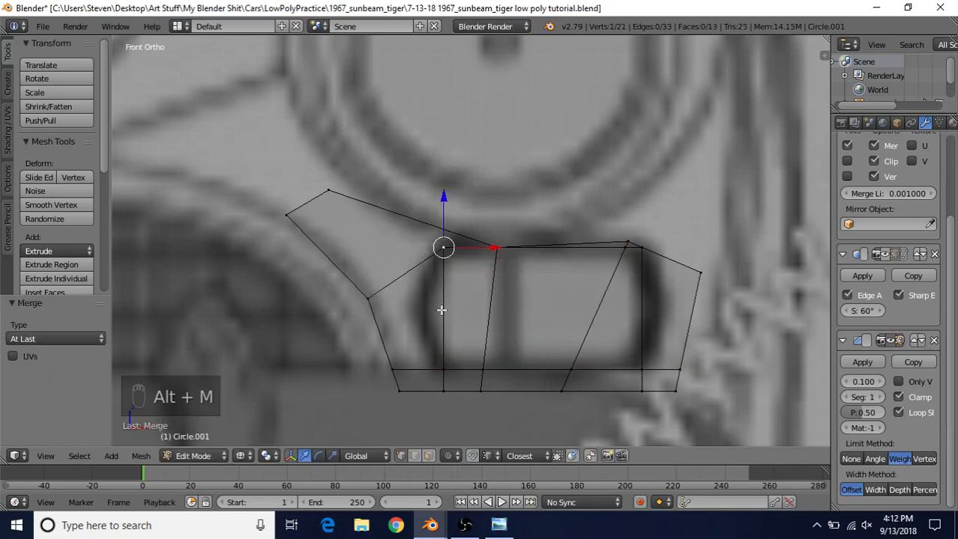
Add a centred horizontal loop cut across the patch through the middle of the signal light.
key("ctrl+r")
left_click(487, 316)
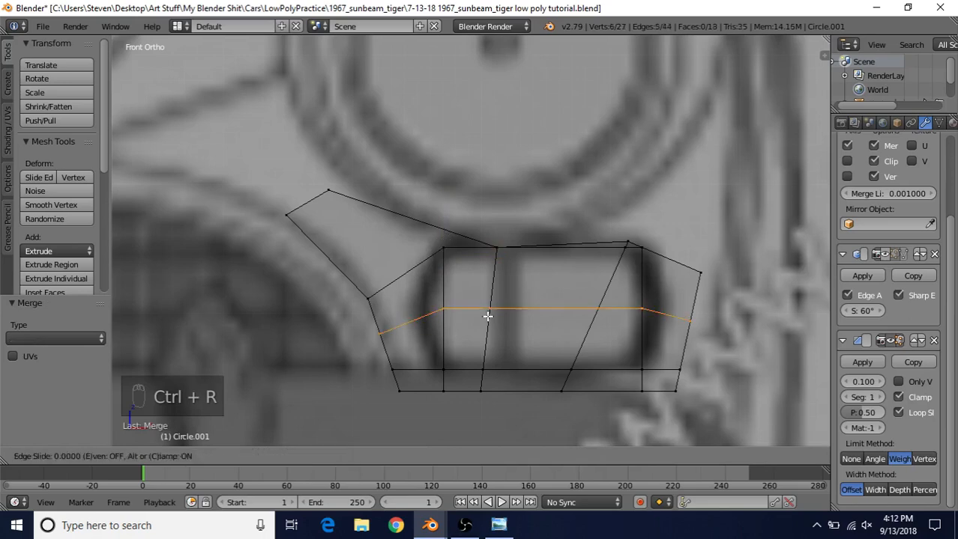
right_click(487, 316)
Scale the two end vertices of the light's middle line outward along X by about 1.28 to form pointed sides.
right_click(447, 309)
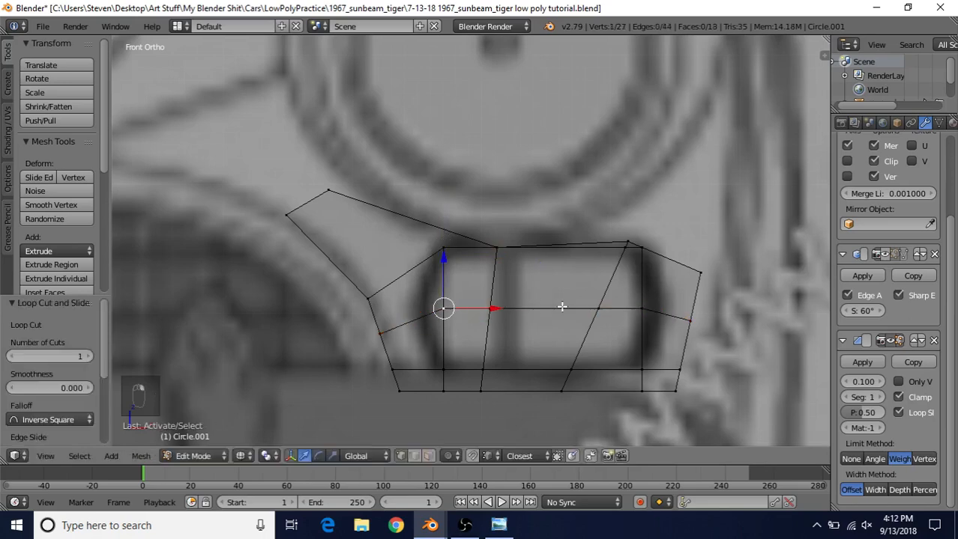
right_click(638, 307, "shift")
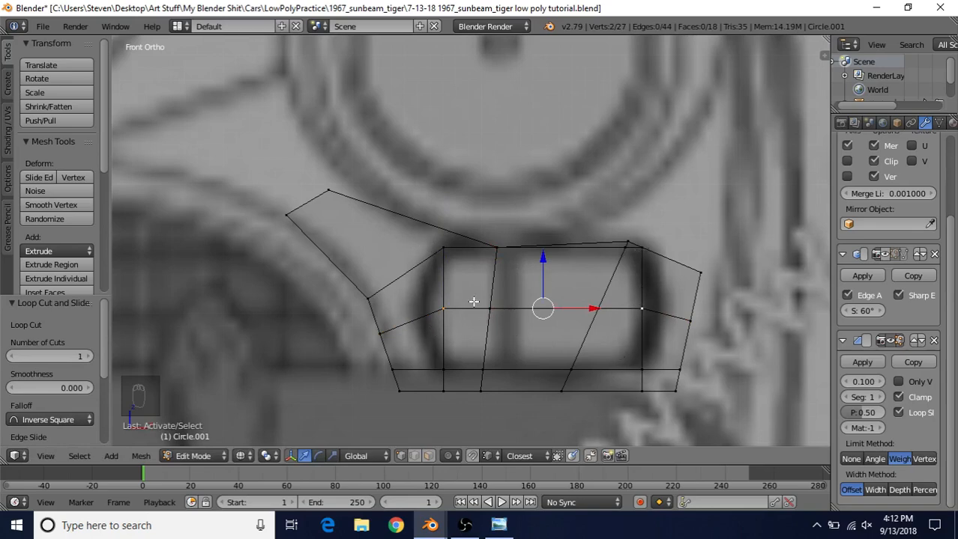
key("s")
key("x")
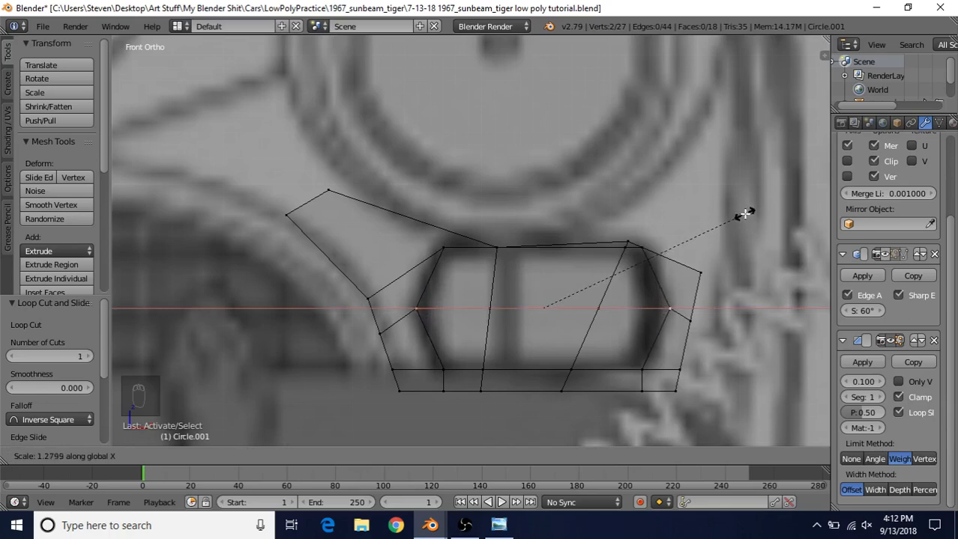
left_click(744, 214)
Delete all the faces surrounding the signal light, keeping only the six faces inside its hexagonal outline.
left_click(427, 456)
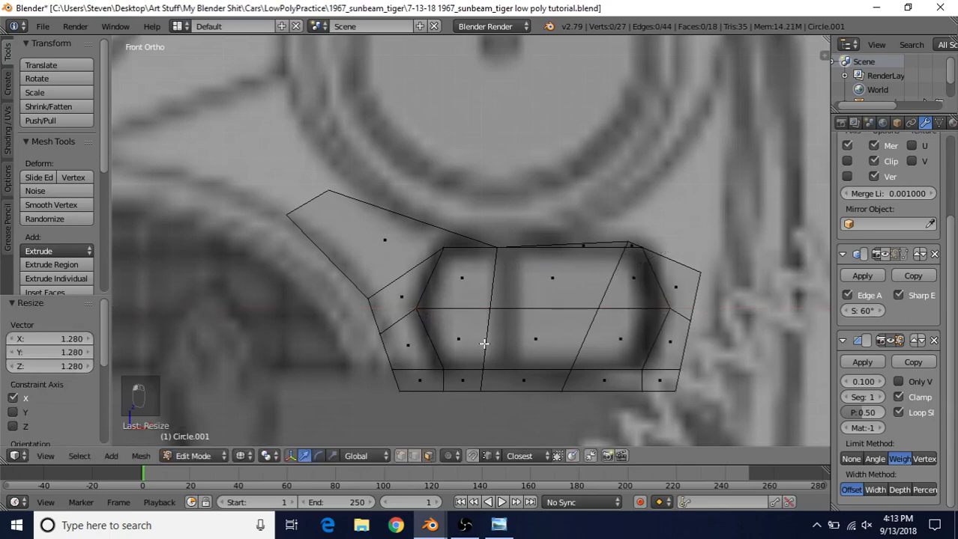
right_click(475, 312)
key("c")
left_click(472, 334)
left_click(530, 335)
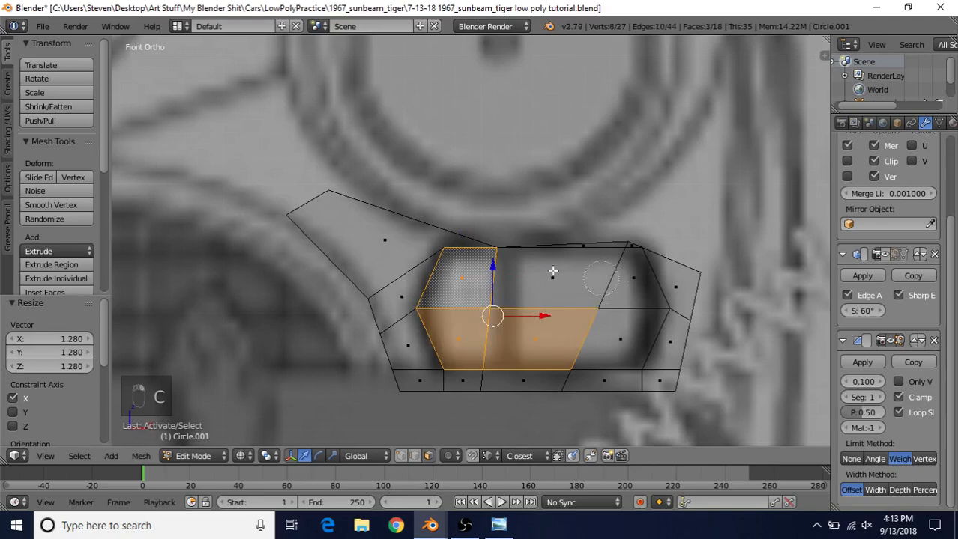
left_click(554, 275)
left_click(630, 284)
left_click(620, 332)
right_click(622, 303)
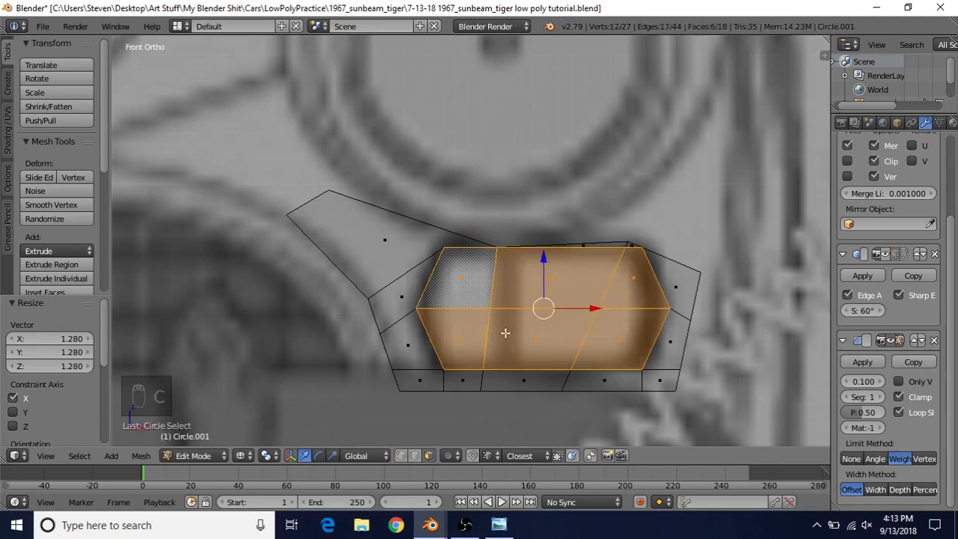
key("ctrl+i")
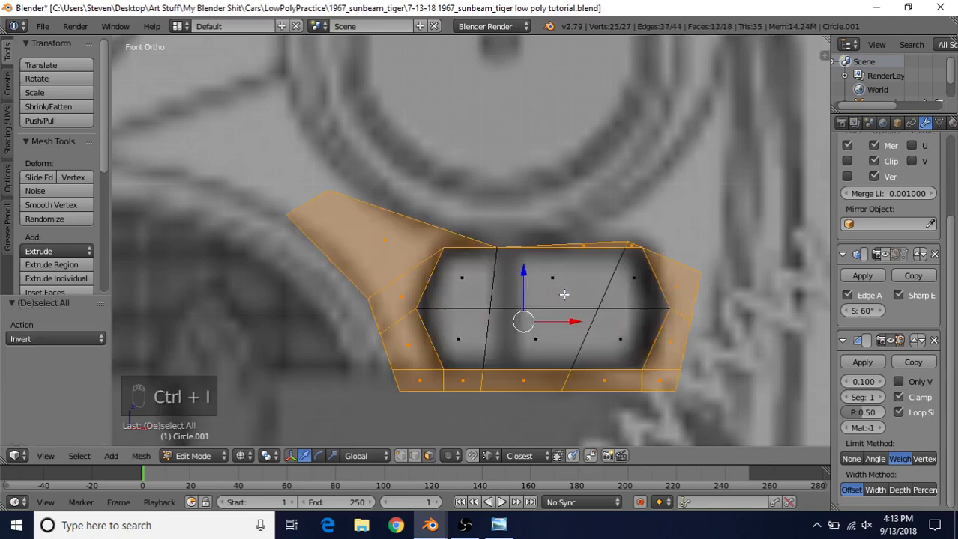
key("Delete")
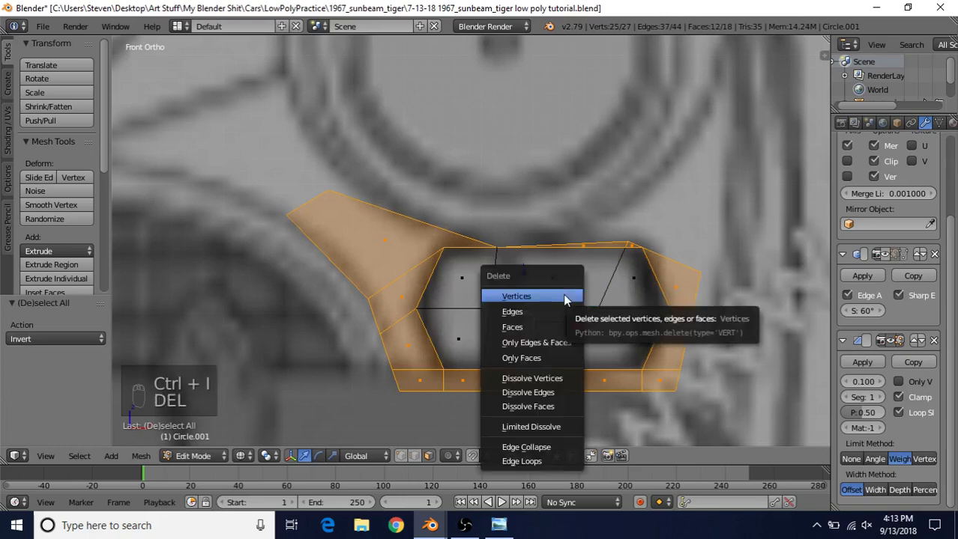
left_click(544, 326)
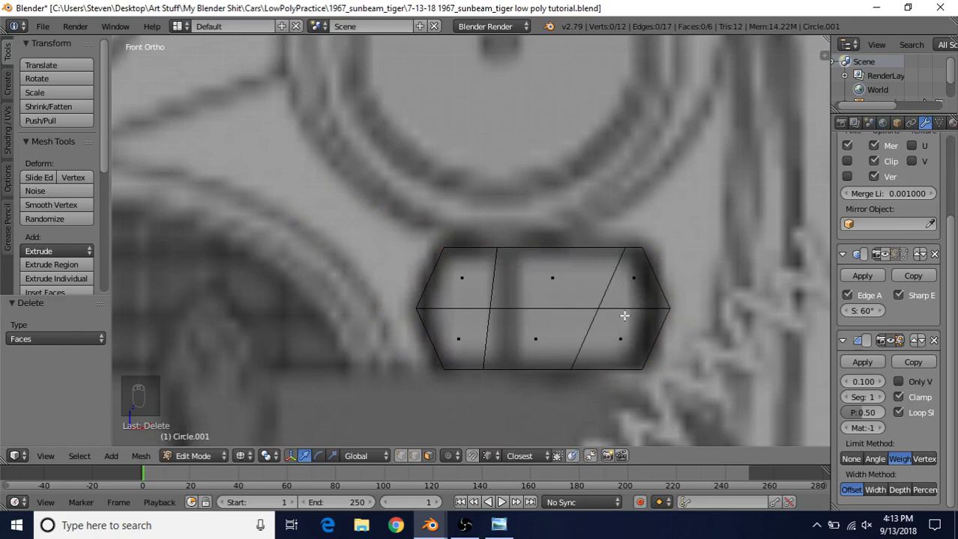
Switch to Windows Photo Viewer and examine the signal light in the front-view Sunbeam Tiger photo.
scroll(616, 279, "down", 2)
left_click(498, 526)
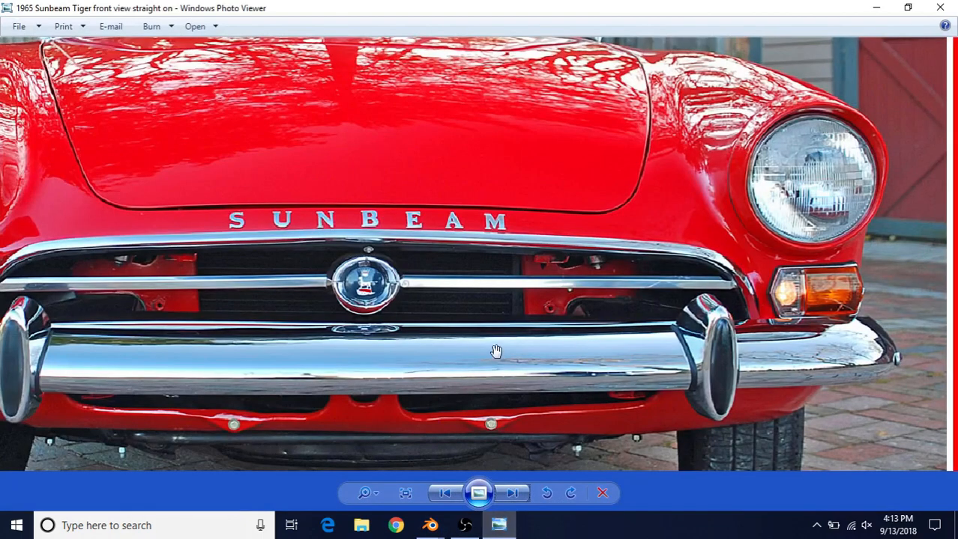
left_click_drag(813, 267, 722, 263)
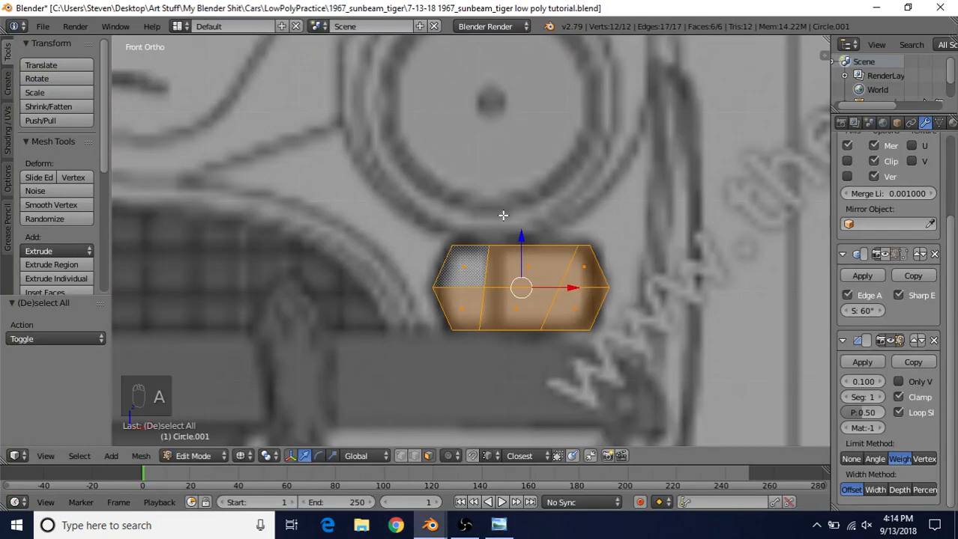
Inset all the signal light's faces twice, with a thickness of about 0.0027 and then about 0.0025.
scroll(502, 215, "up", 2)
key("i")
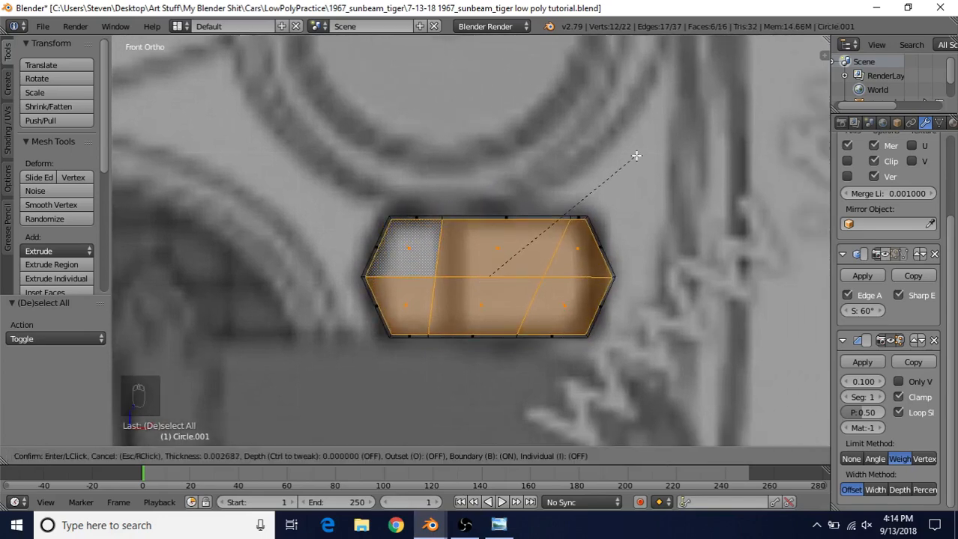
left_click(635, 155)
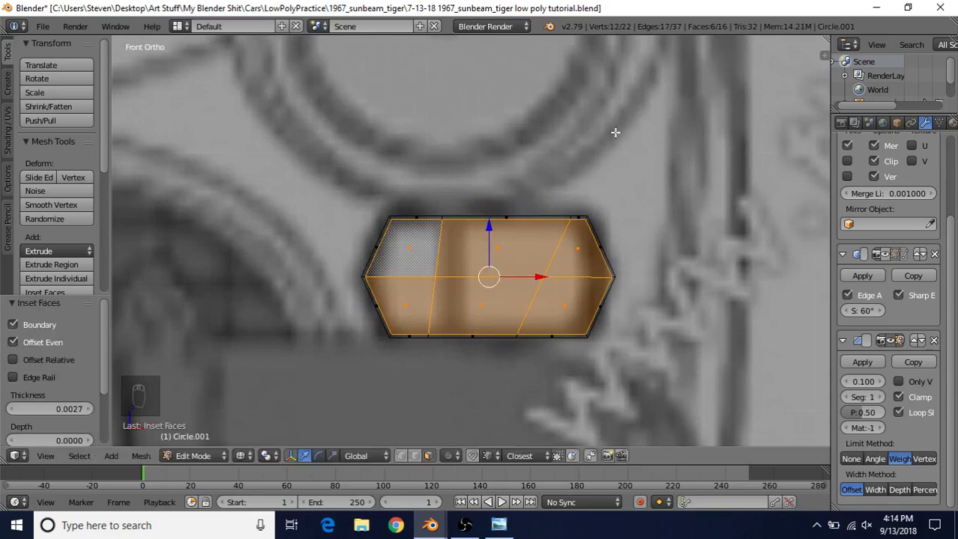
key("i")
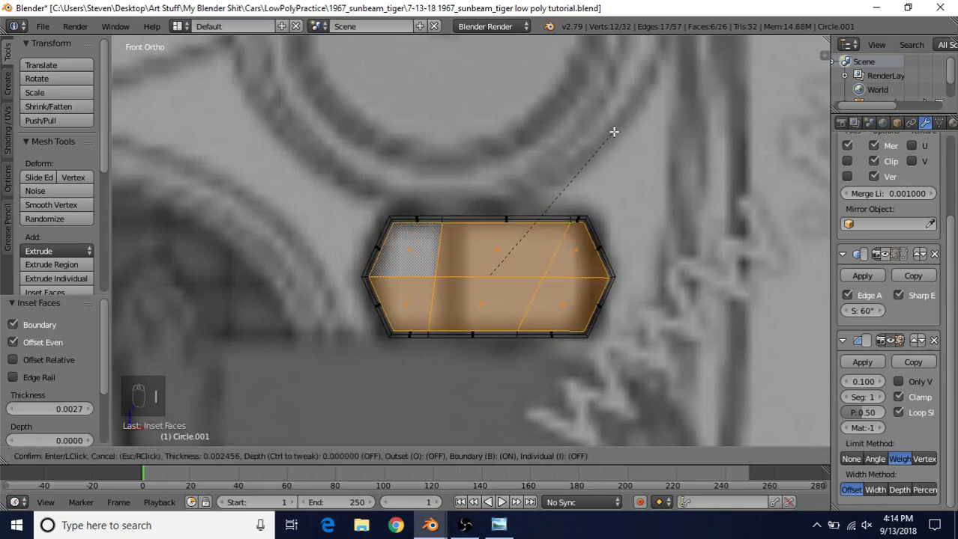
left_click(614, 132)
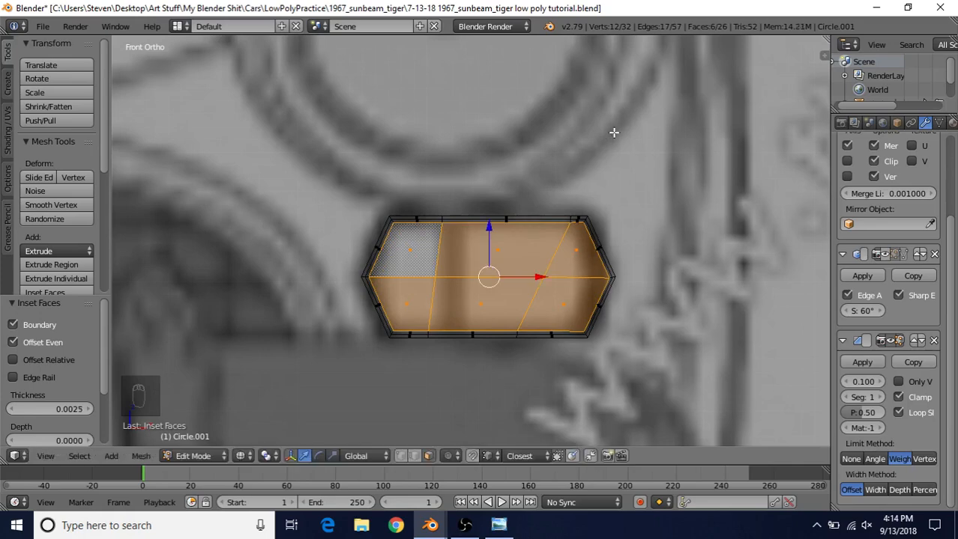
Extrude the outermost ring of faces around the signal light and move it slightly forward along Y to form a raised rim.
middle_click_drag(523, 305, 553, 280, "shift")
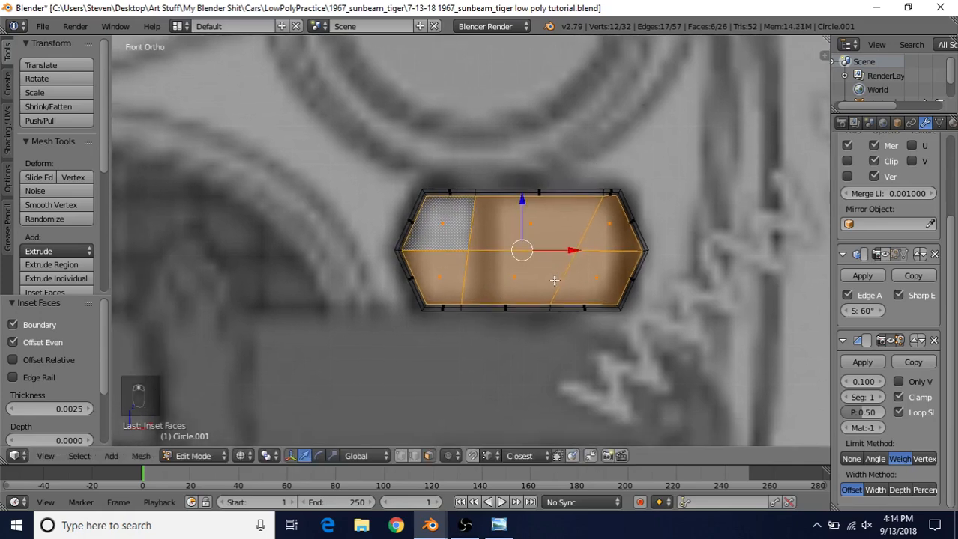
right_click(605, 193)
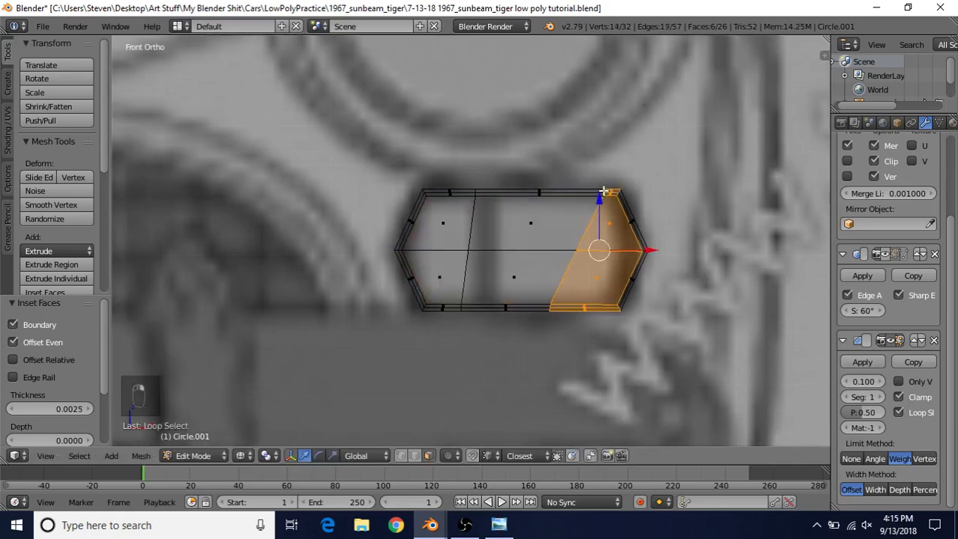
right_click(603, 191, "alt")
scroll(517, 253, "up", 7)
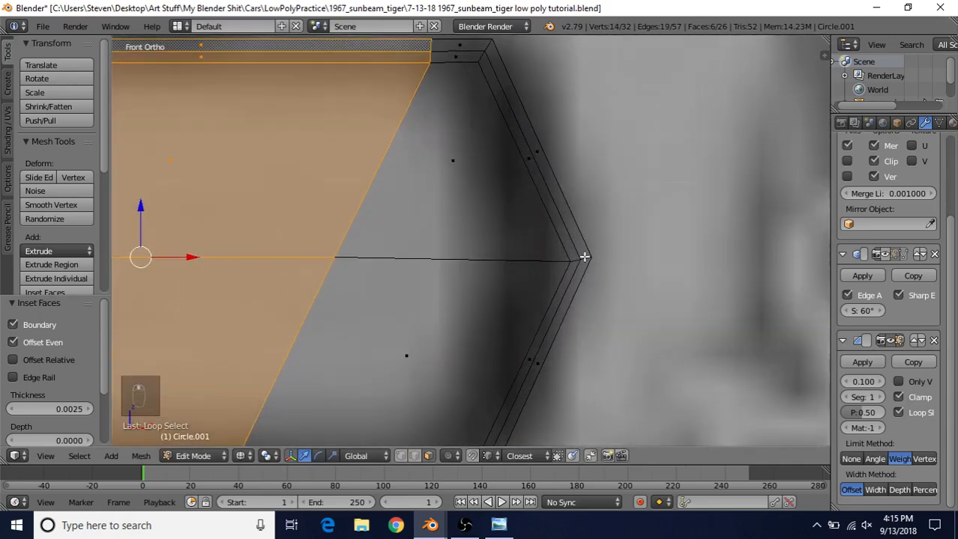
right_click(584, 257, "alt")
scroll(427, 285, "down", 3)
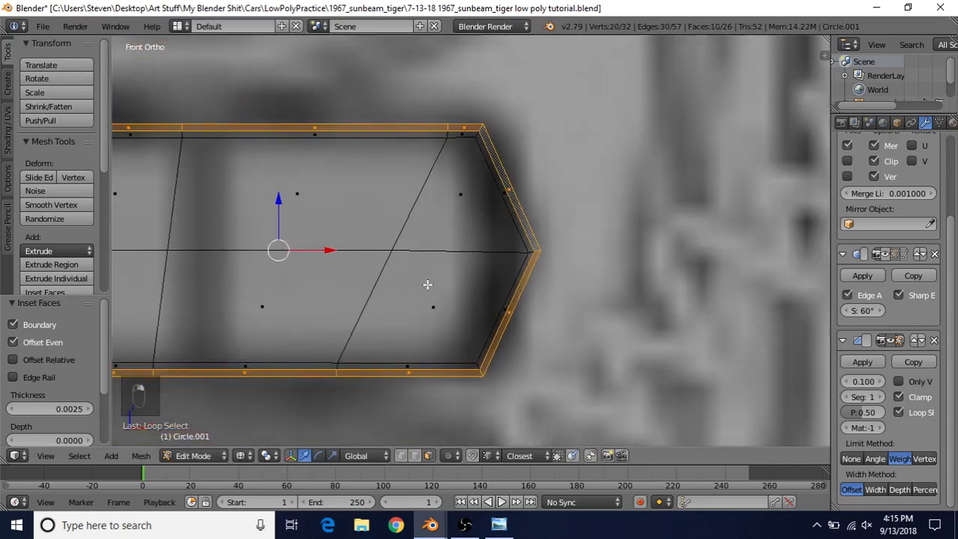
scroll(501, 182, "down", 3)
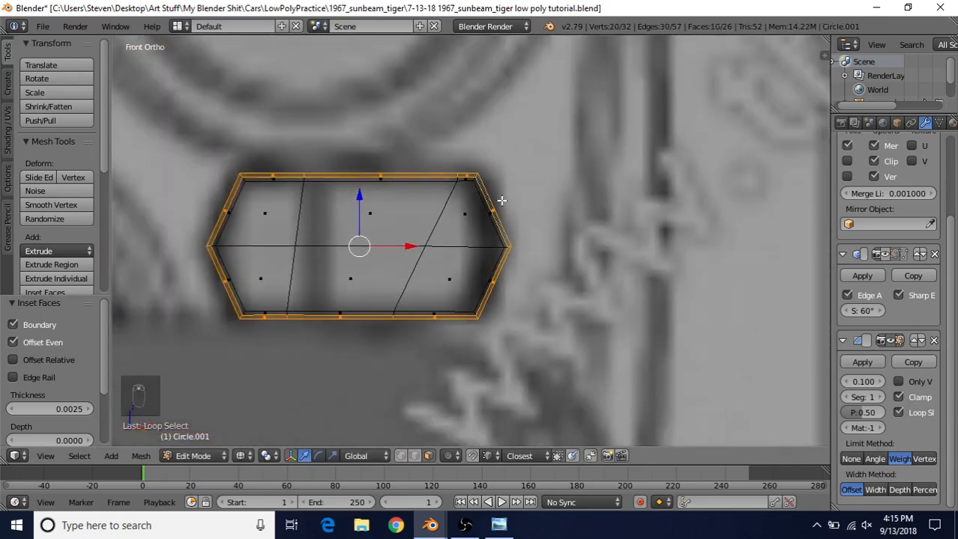
scroll(506, 293, "up", 3)
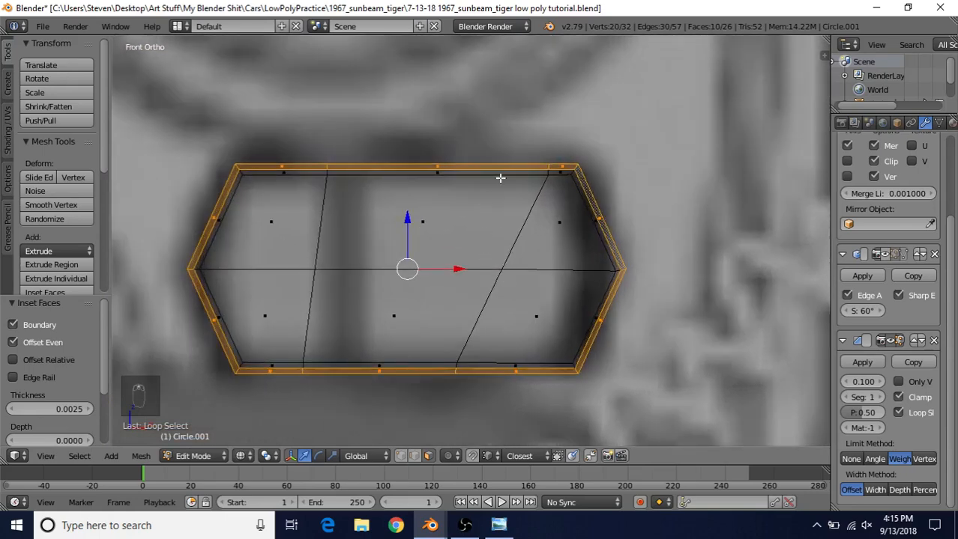
key("e")
right_click(505, 179)
scroll(481, 267, "down", 6)
mouse_move(481, 268)
middle_mouse_down()
mouse_move(466, 248)
mouse_move(343, 316)
middle_mouse_up()
key("z")
mouse_move(379, 251)
middle_mouse_down("shift")
mouse_move(555, 255)
mouse_move(519, 259)
middle_mouse_up("shift")
scroll(580, 257, "up", 2)
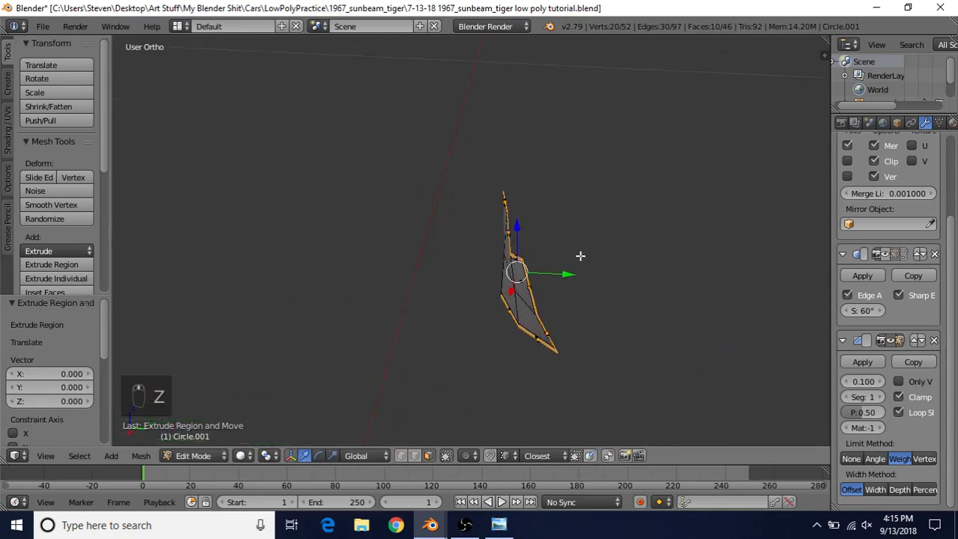
left_click_drag(563, 275, 552, 279)
Leave Edit Mode and unhide the car body to view the signal light in place.
scroll(538, 283, "down", 5)
middle_click_drag(488, 254, 444, 280)
scroll(447, 279, "up", 2)
key("Tab")
scroll(457, 243, "down", 5)
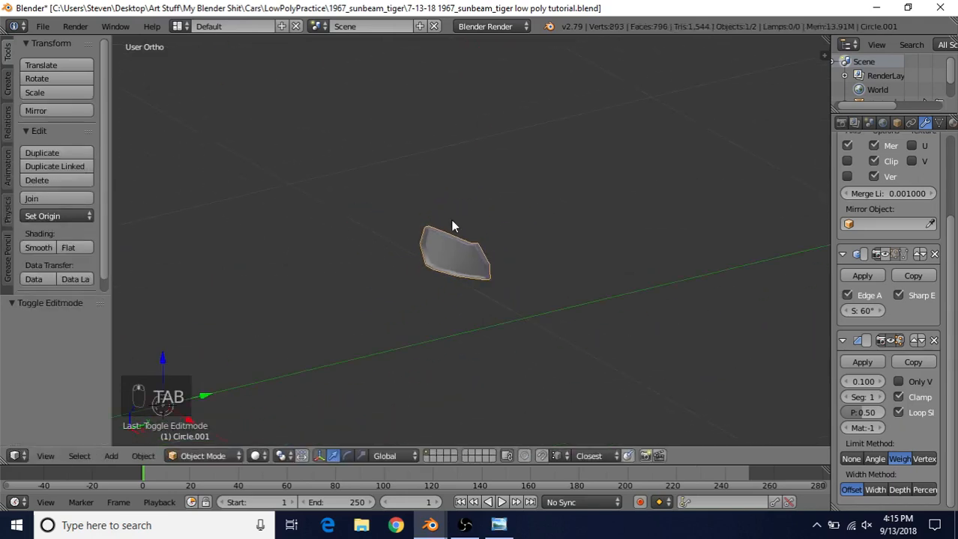
key("alt+h")
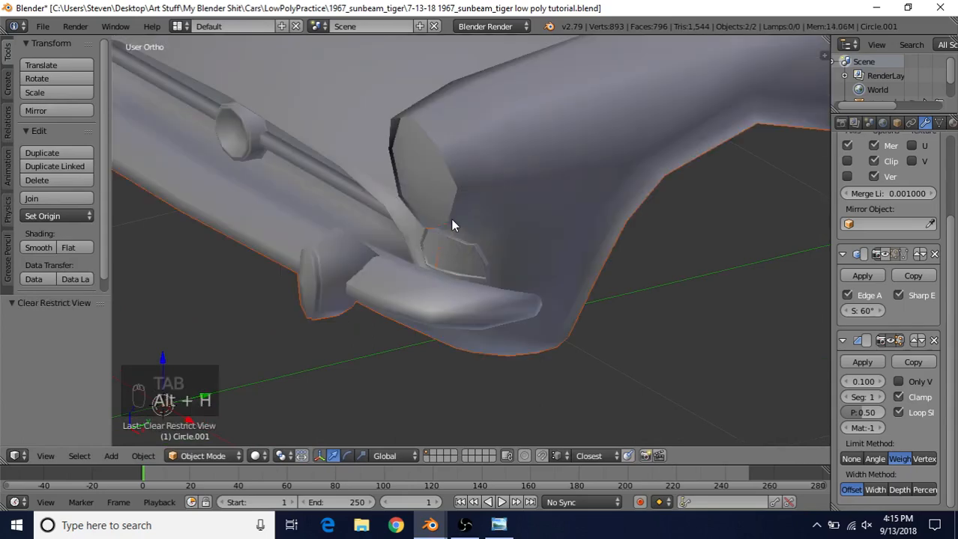
scroll(451, 219, "up", 8)
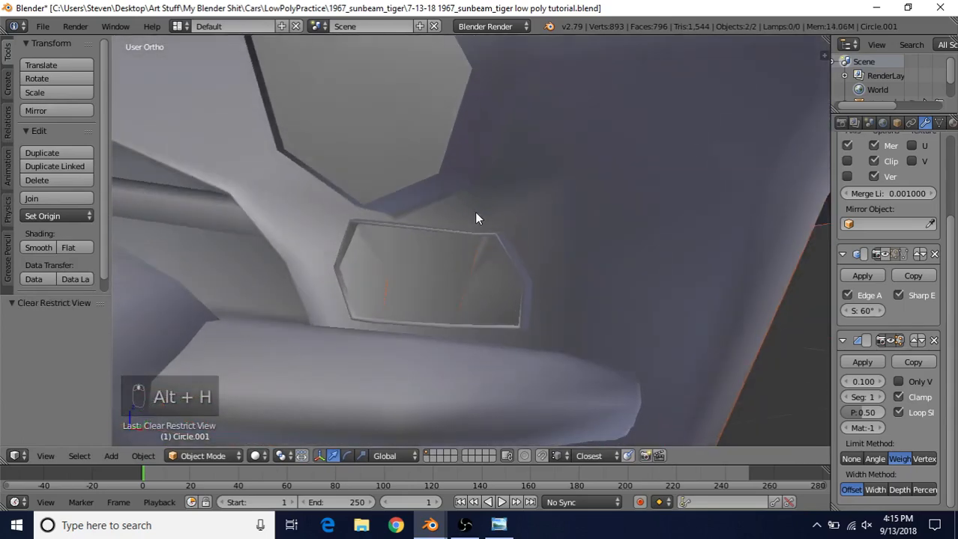
middle_click_drag(475, 218, 447, 230)
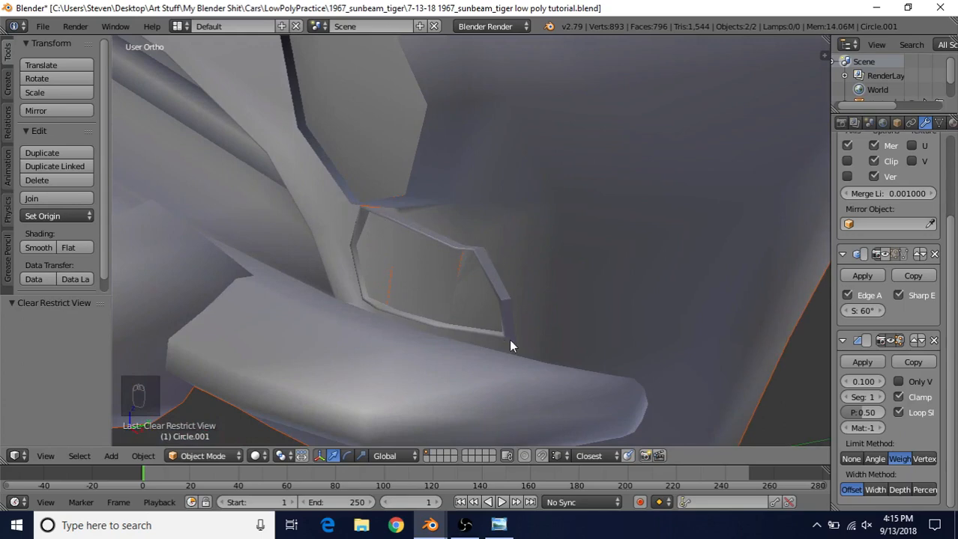
Check the signal light in the reference photo, move the extruded rim back about 0.006 along Y, and fine-tune its depth.
left_click(499, 525)
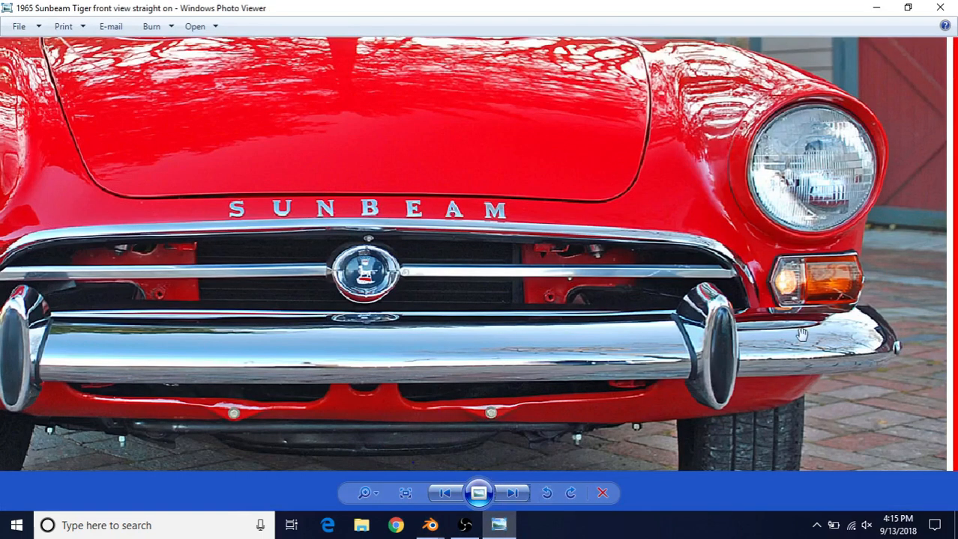
left_click(498, 528)
key("Tab")
middle_click_drag(453, 195, 451, 276)
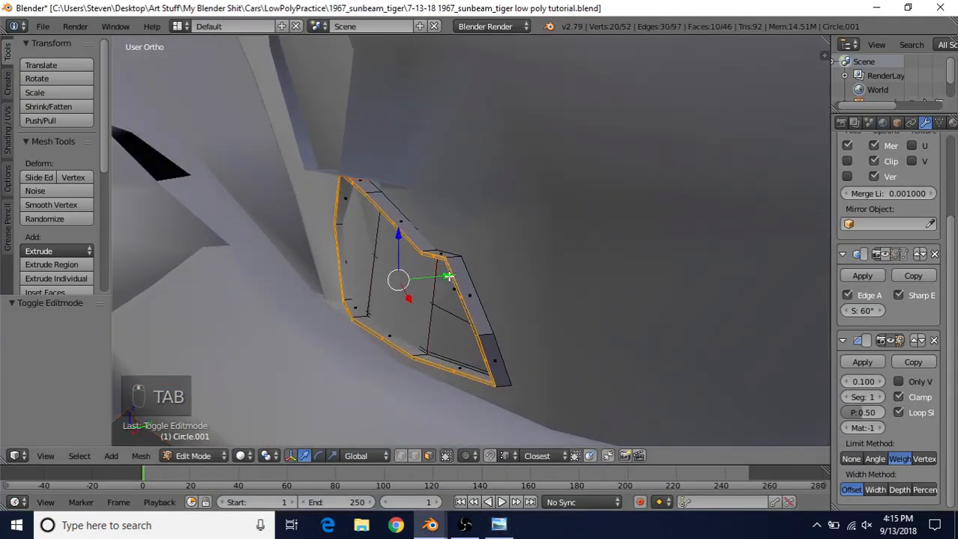
key("g")
left_click(453, 277)
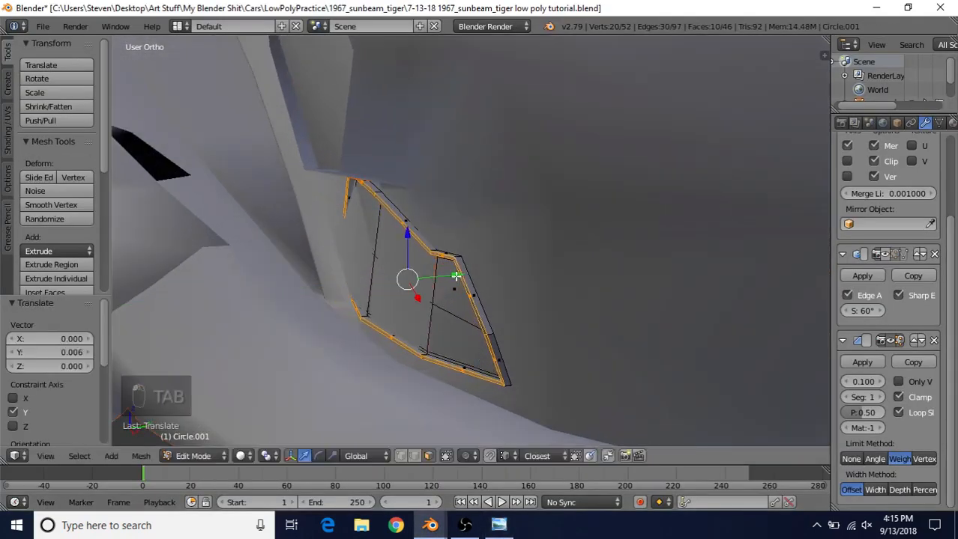
key("g")
key("y")
left_click(452, 278)
Examine the rim's depth and its inner pointed corner against the car body from several angles.
key("Tab")
middle_click_drag(451, 277, 572, 168)
scroll(521, 235, "up", 4)
key("Tab")
middle_click_drag(522, 235, 562, 243)
middle_click_drag(573, 310, 502, 324, "shift")
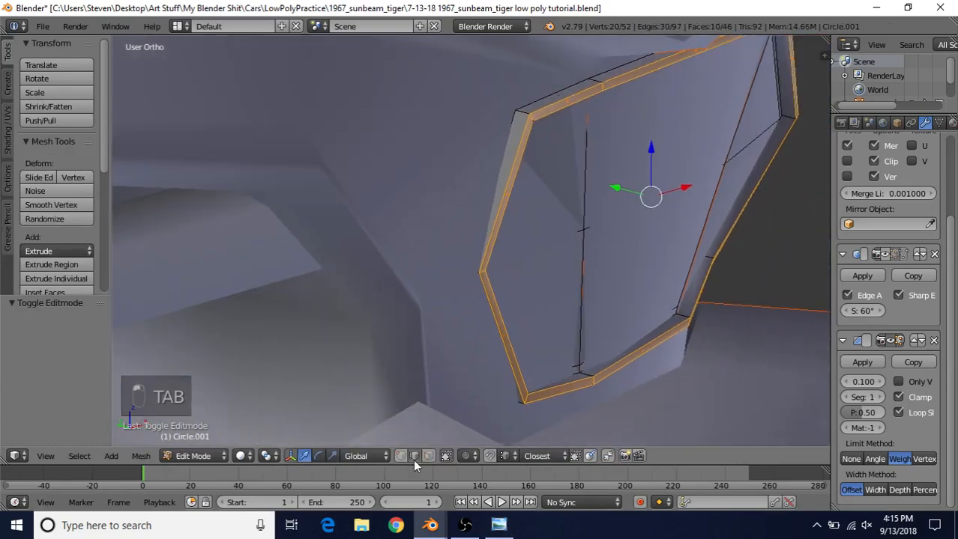
right_click(484, 274)
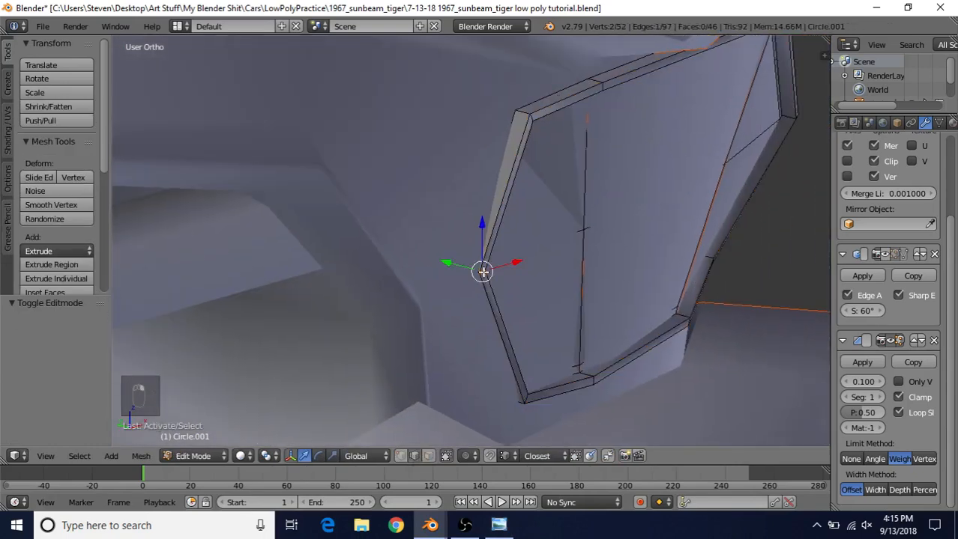
middle_click_drag(444, 292, 350, 240)
key("z")
key("z")
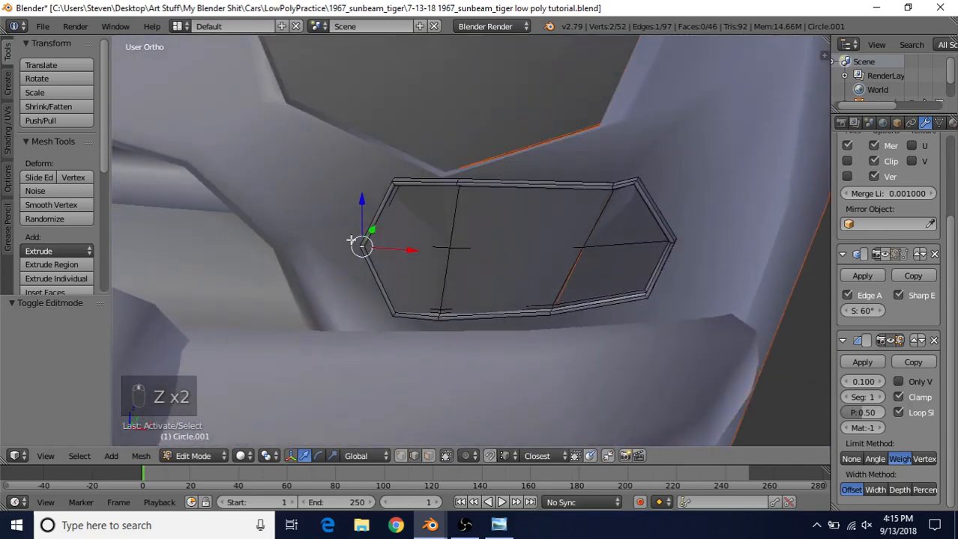
Inset the inner ring of rim faces around the signal light with a thickness of about 0.0003.
key("a")
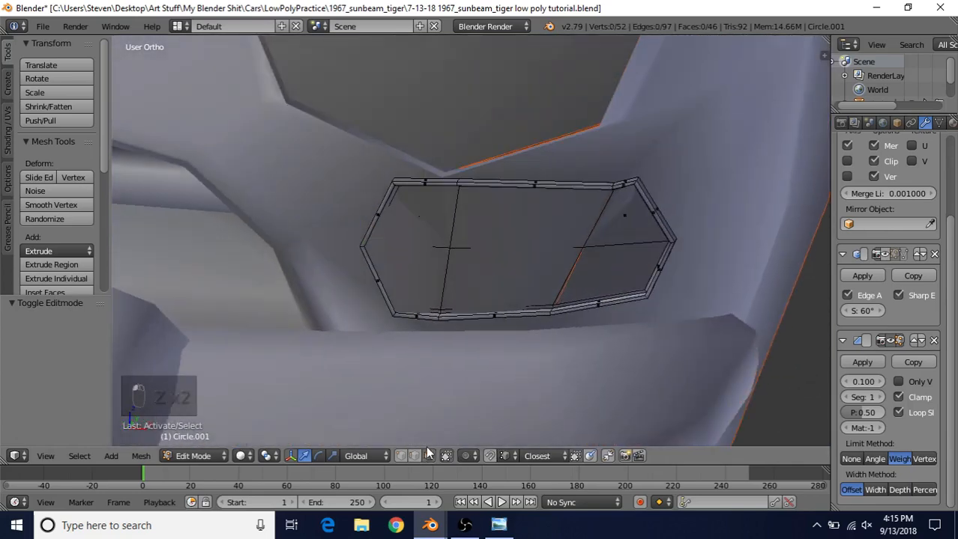
scroll(527, 222, "up", 3)
key("z")
mouse_move(526, 224)
middle_mouse_down()
mouse_move(486, 276)
mouse_move(531, 232)
middle_mouse_up()
key("KP_1")
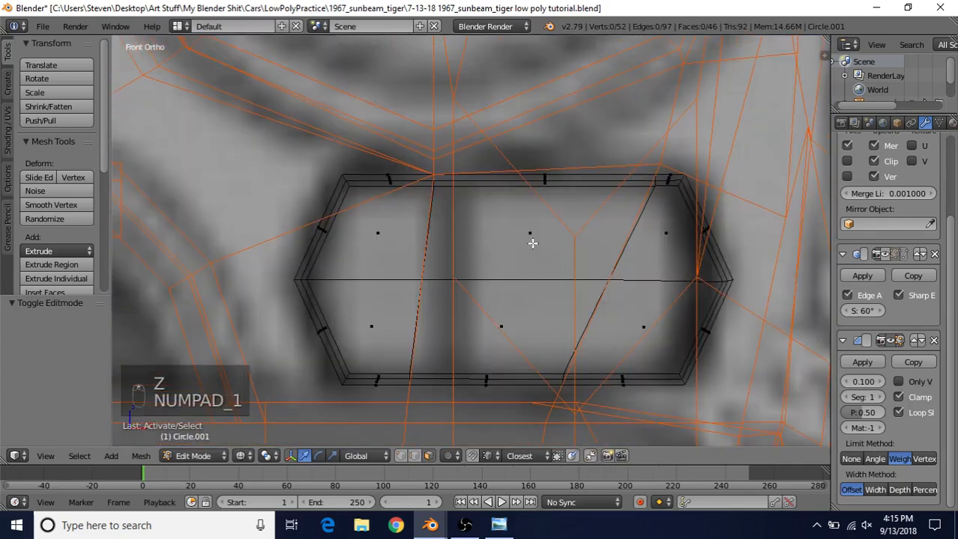
scroll(451, 265, "up", 3)
middle_click_drag(459, 282, 370, 297, "shift")
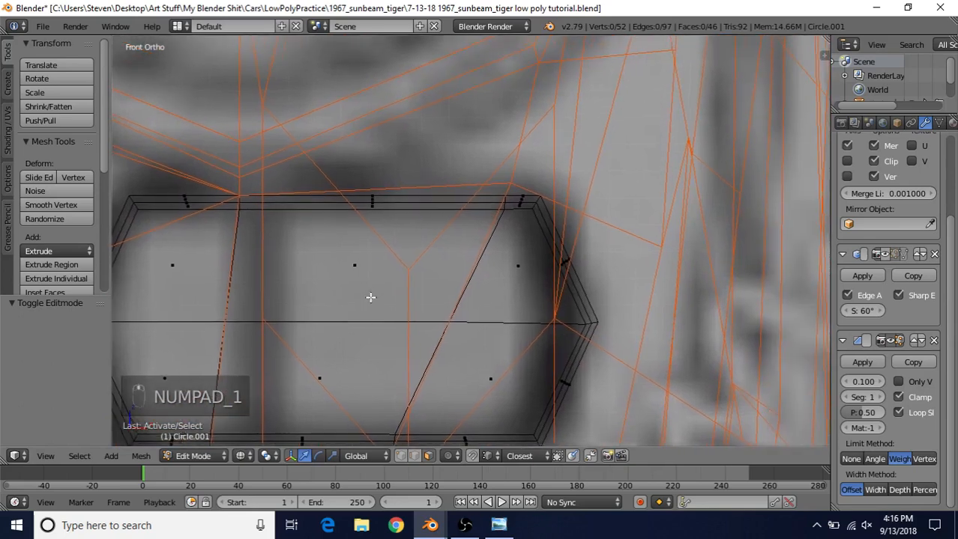
scroll(370, 297, "up", 5)
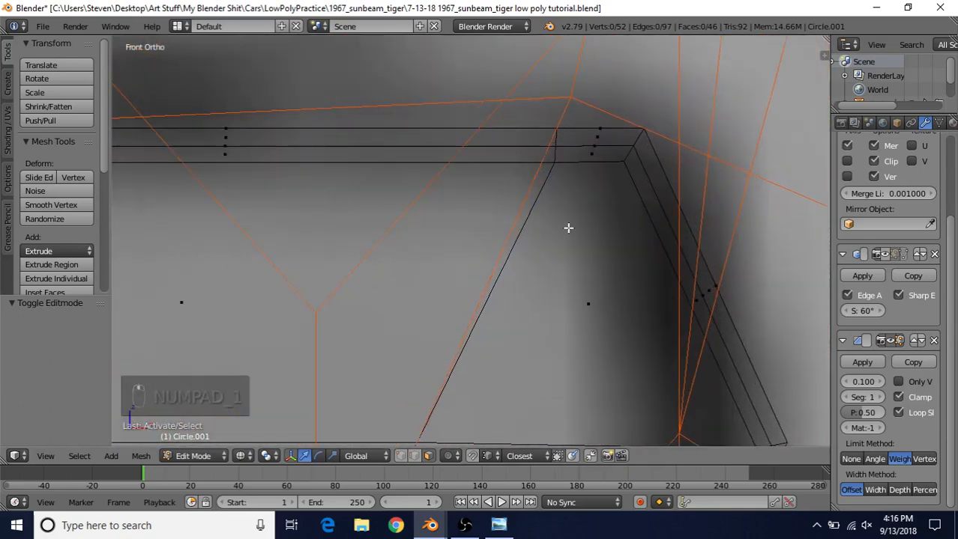
right_click(553, 155, "alt")
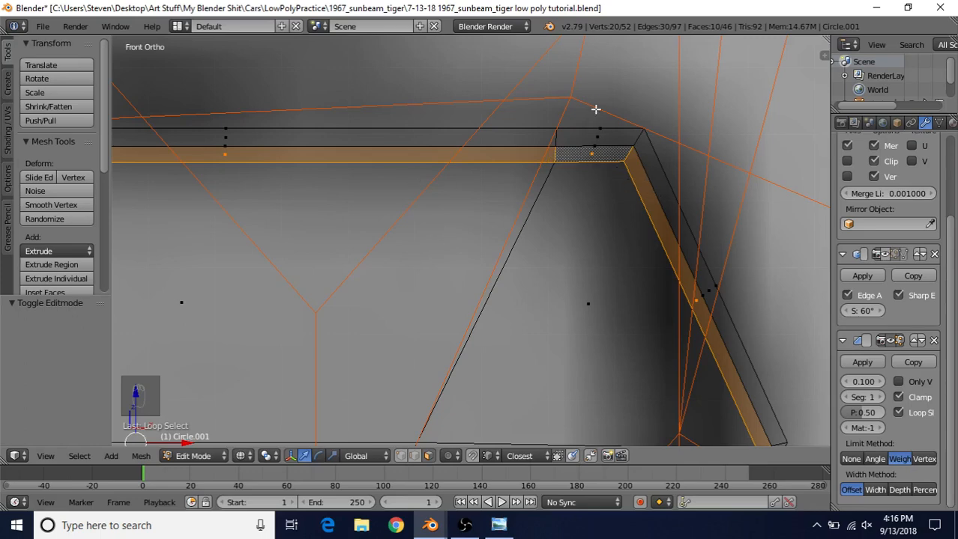
key("i")
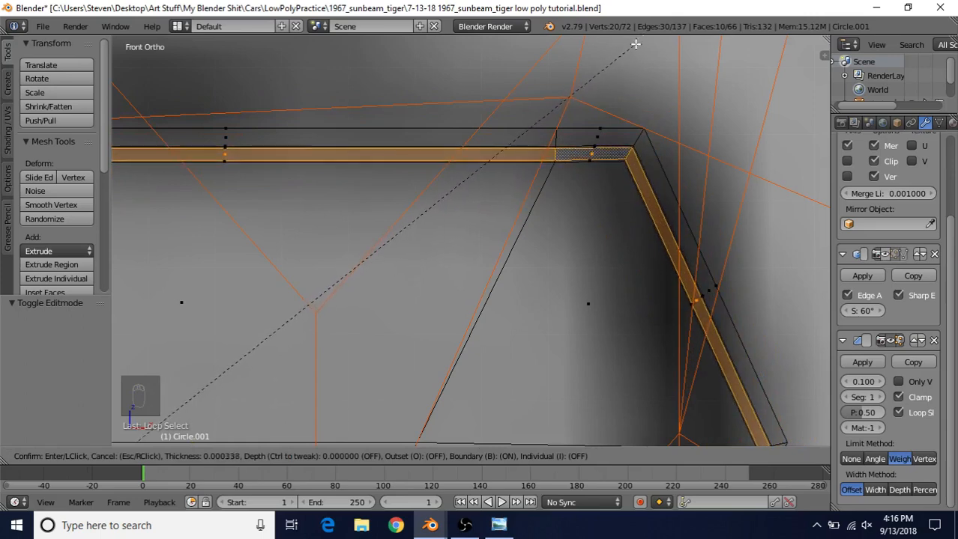
left_click(635, 44)
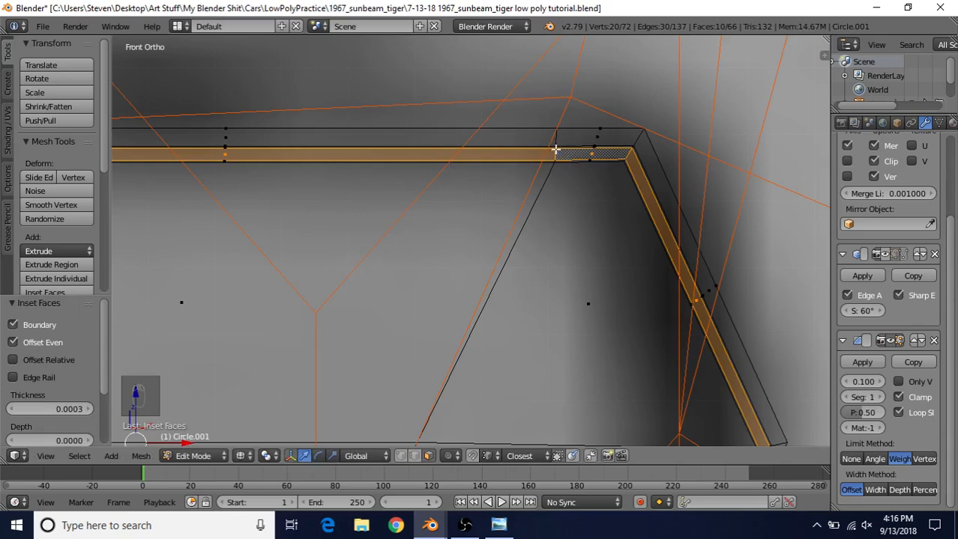
Extrude the inset ring about -0.011 along Y and compare its depth with the front-view reference photo.
scroll(531, 199, "down", 3)
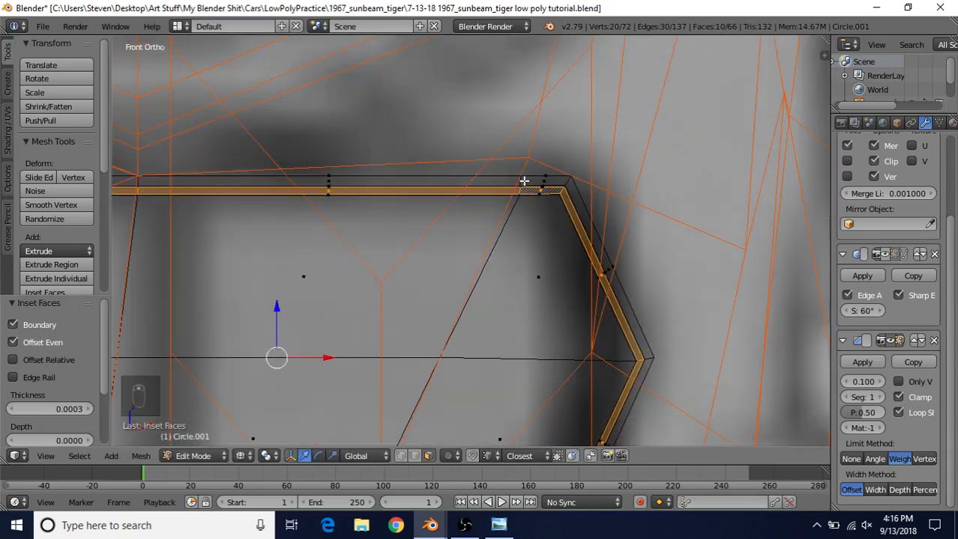
scroll(510, 212, "down", 3)
key("z")
mouse_move(506, 201)
middle_mouse_down()
mouse_move(353, 217)
mouse_move(448, 216)
mouse_move(475, 179)
mouse_move(539, 231)
middle_mouse_up()
key("e")
right_click(495, 162)
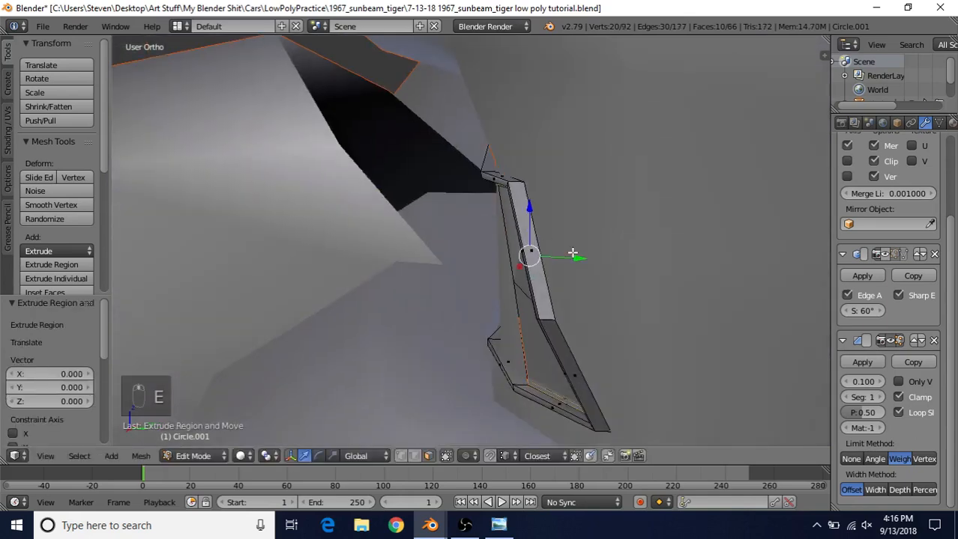
key("e")
key("y")
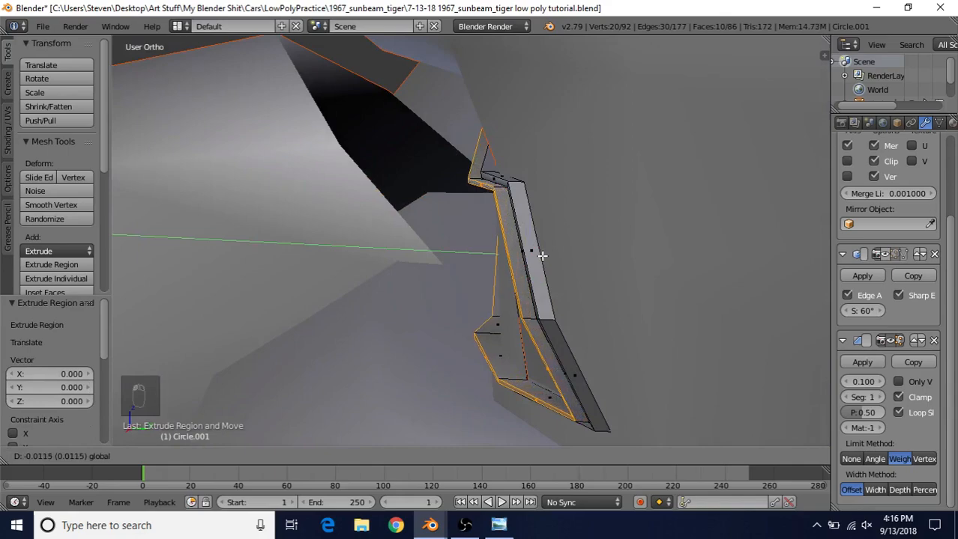
left_click(542, 256)
left_click(499, 526)
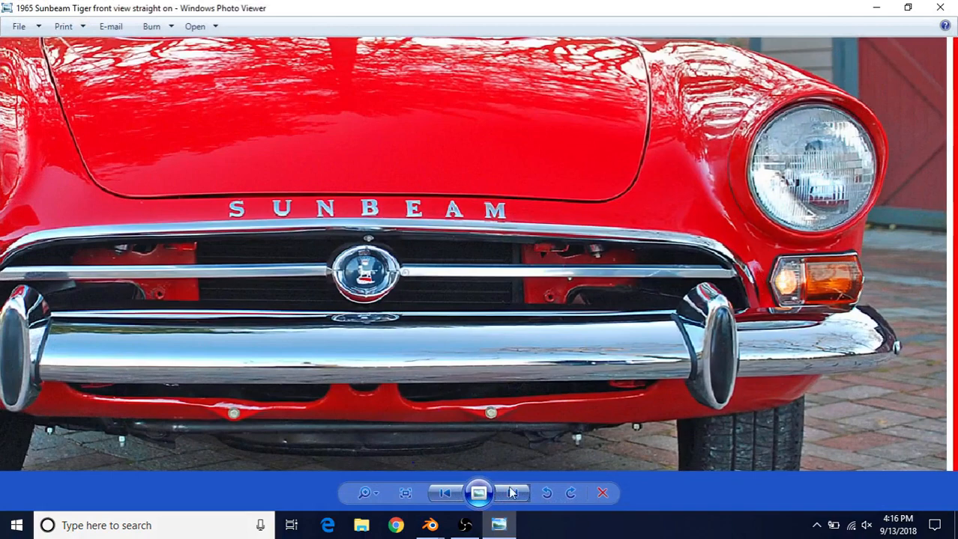
mouse_move(430, 525)
left_click(477, 481)
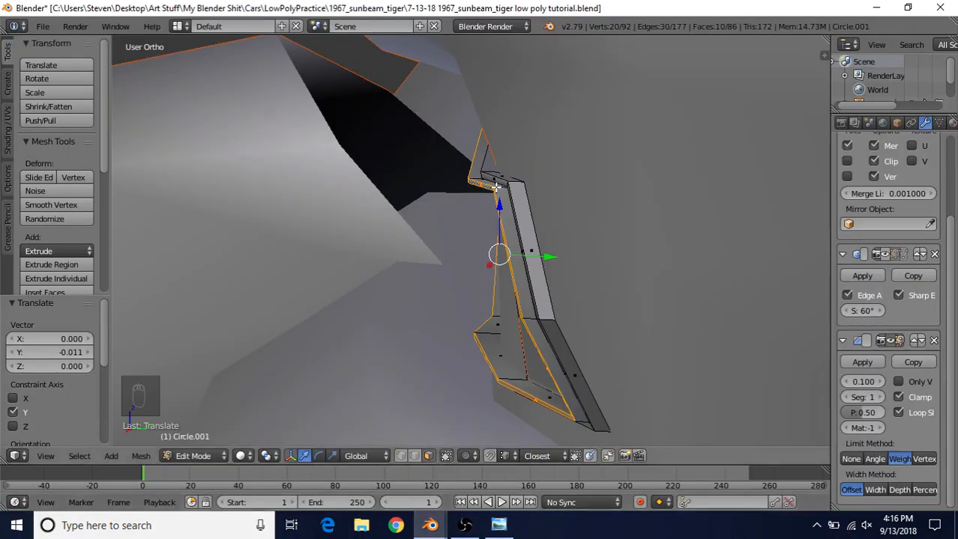
left_click_drag(544, 259, 544, 259)
Select all six lens faces inside the rim, extrude them, and pull them forward along Y.
scroll(544, 258, "down", 2)
middle_click_drag(544, 258, 517, 251)
key("KP_1")
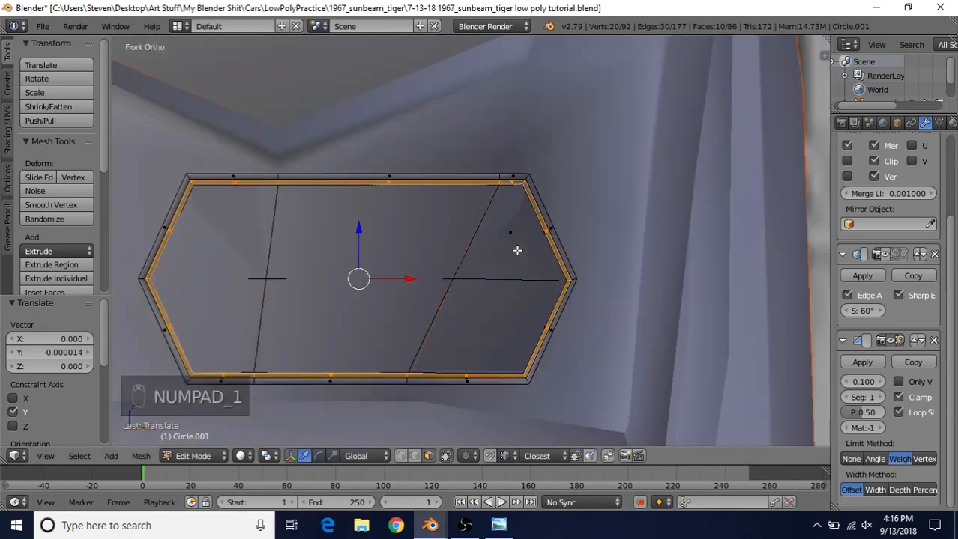
key("z")
middle_click_drag(420, 277, 466, 269, "shift")
scroll(466, 269, "up", 2)
right_click(184, 211)
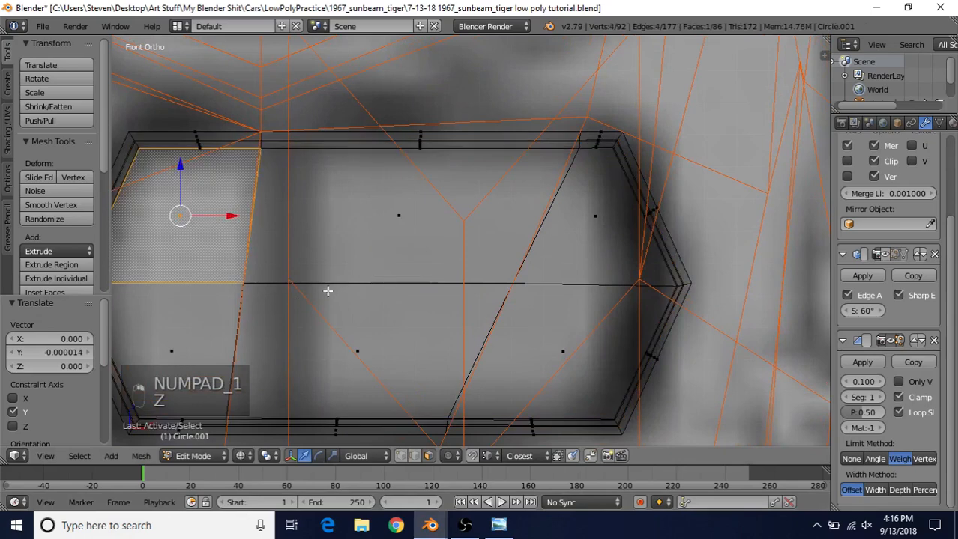
middle_click_drag(328, 291, 425, 198, "shift")
key("c")
left_click(460, 252)
left_click(275, 256)
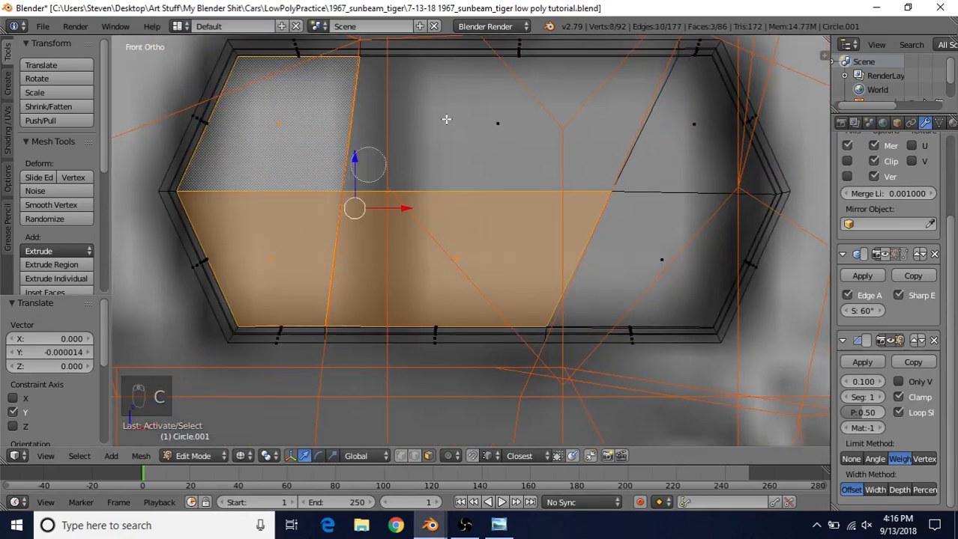
left_click(493, 119)
left_click(692, 135)
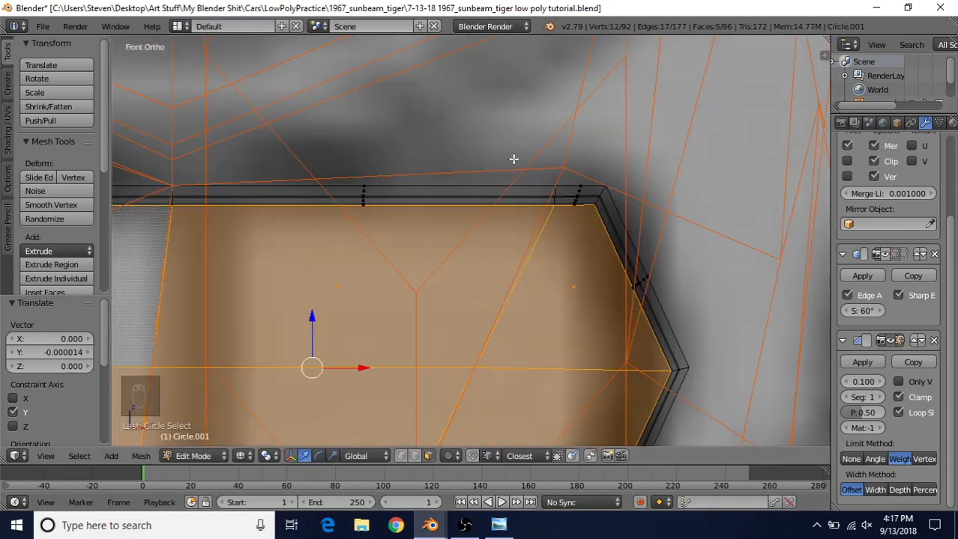
key("e")
mouse_move(547, 204)
middle_mouse_down()
mouse_move(469, 212)
mouse_move(389, 239)
mouse_move(455, 224)
middle_mouse_up()
key("z")
left_click_drag(546, 262, 486, 274)
middle_click_drag(496, 273, 508, 269)
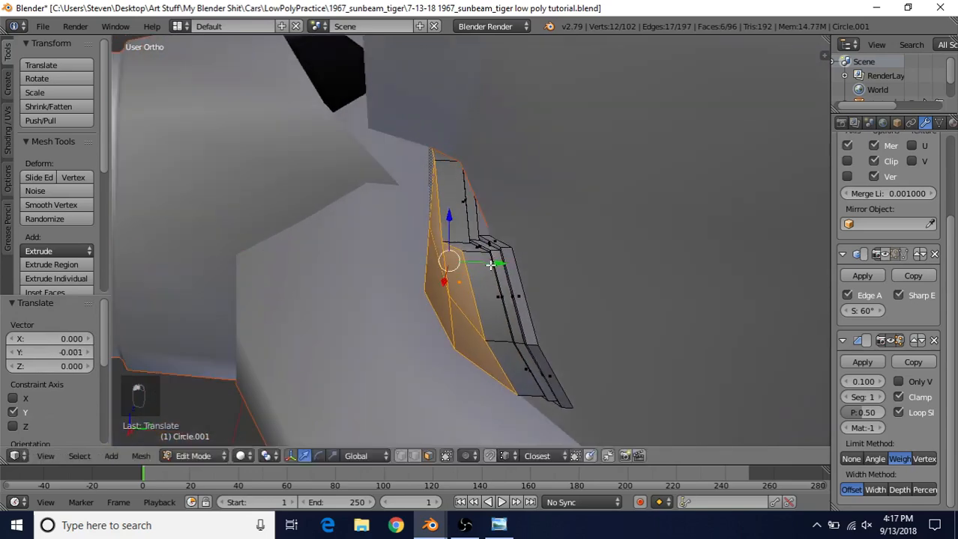
Check the signal light's side in the reference photo, then move the rim's outer pointed corner vertex back 0.023 along Y.
left_click(499, 526)
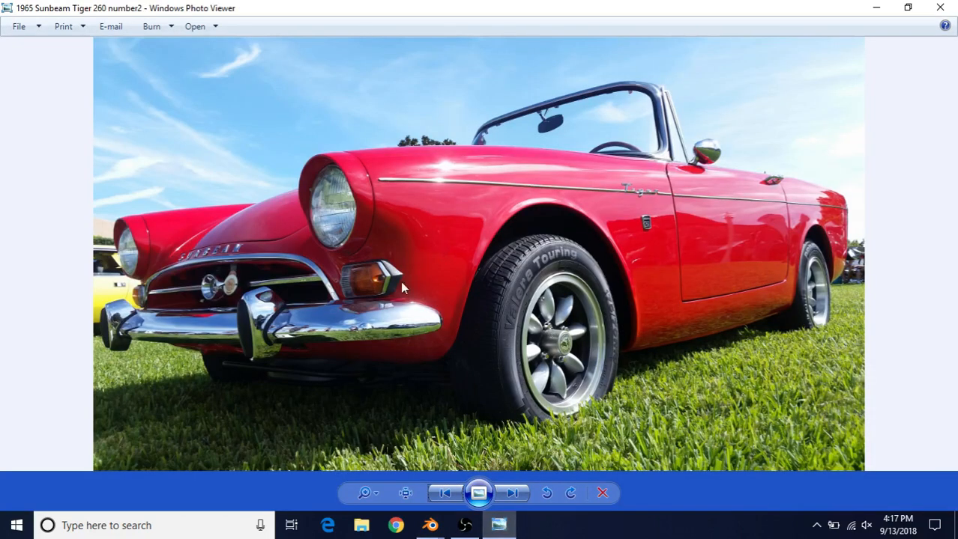
scroll(387, 304, "up", 4)
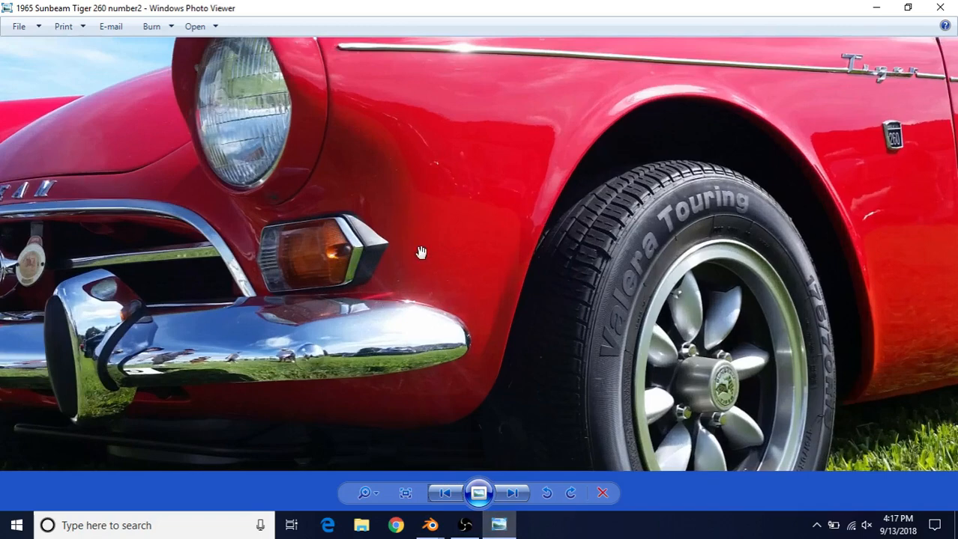
left_click_drag(421, 253, 558, 269)
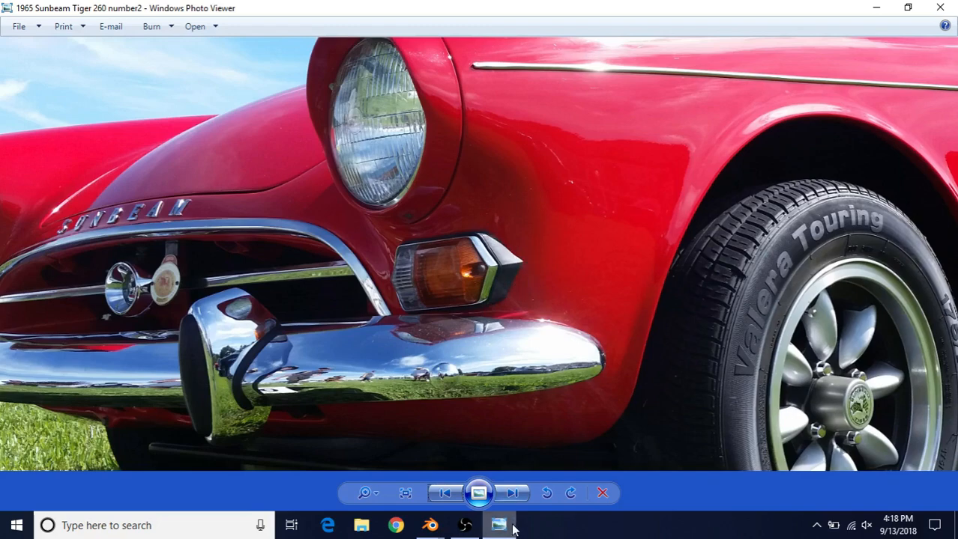
left_click(431, 526)
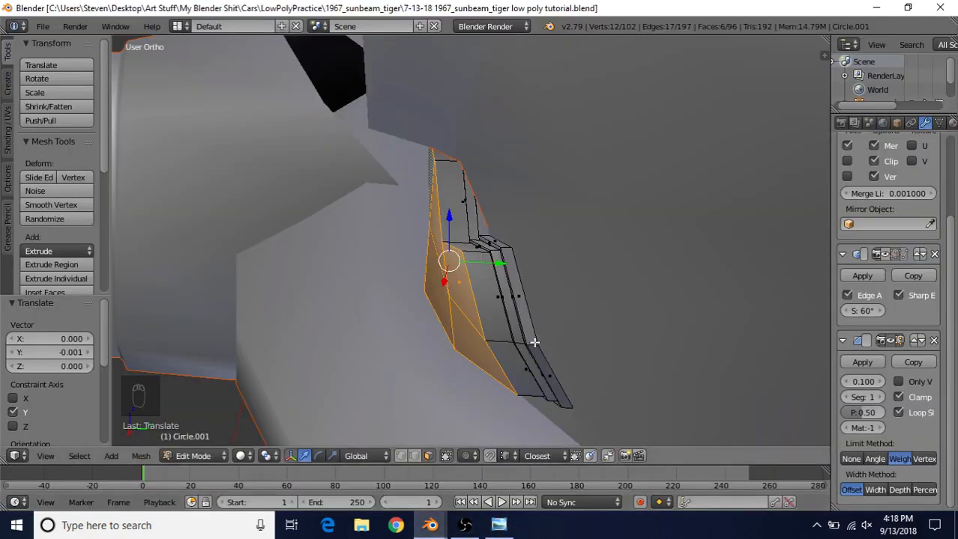
left_click(400, 455)
right_click(553, 346)
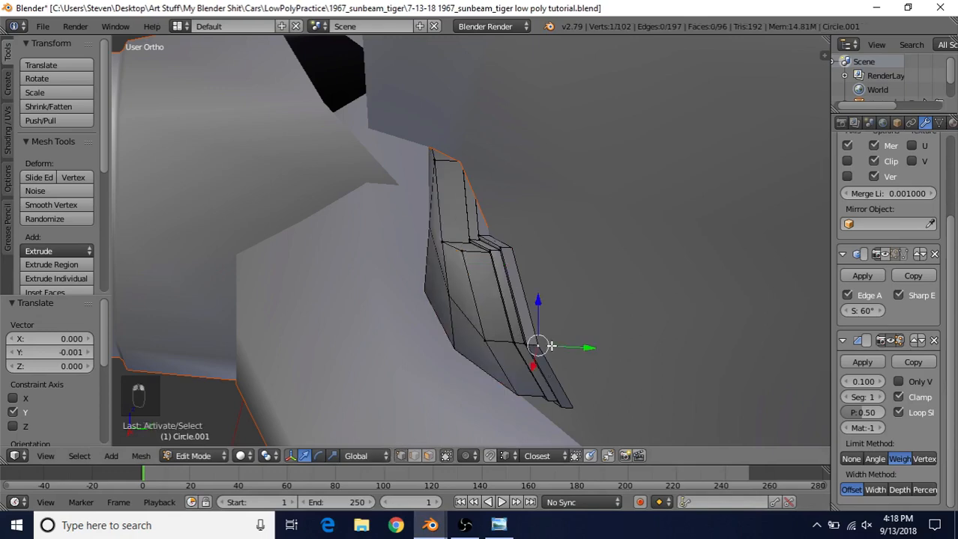
scroll(575, 332, "down", 2)
middle_click_drag(582, 261, 575, 238, "shift")
scroll(571, 254, "up", 5)
scroll(574, 283, "down", 3)
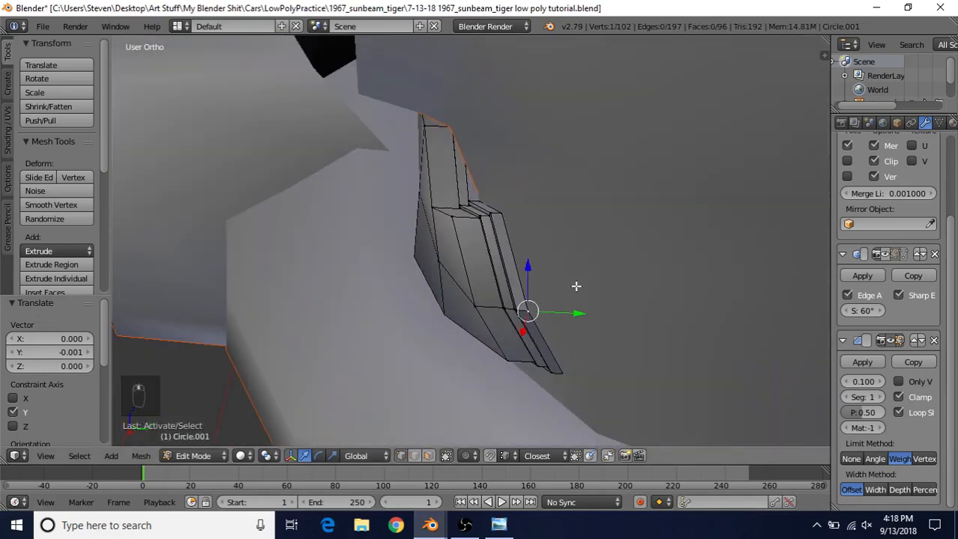
mouse_move(573, 284)
middle_mouse_down()
mouse_move(533, 295)
mouse_move(725, 323)
mouse_move(594, 272)
mouse_move(563, 298)
middle_mouse_up()
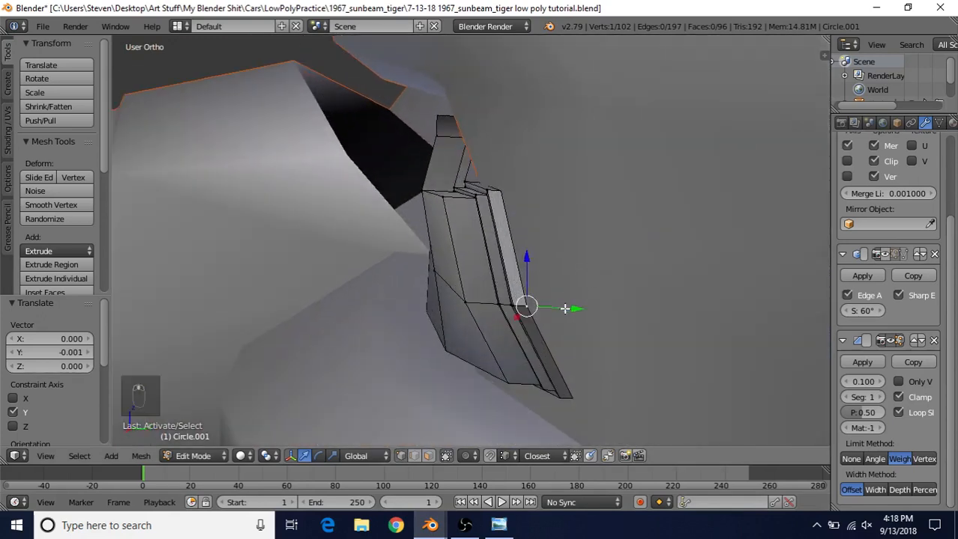
left_click_drag(564, 308, 616, 281)
middle_click_drag(616, 281, 570, 285)
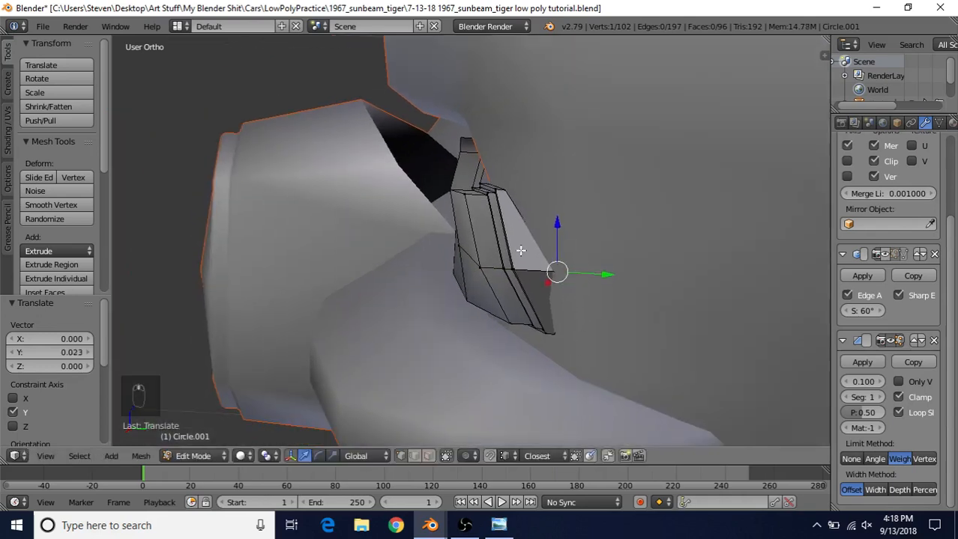
Compare the shape of the signal light's outer corner and chrome trim with the reference photo.
key("alt+Tab")
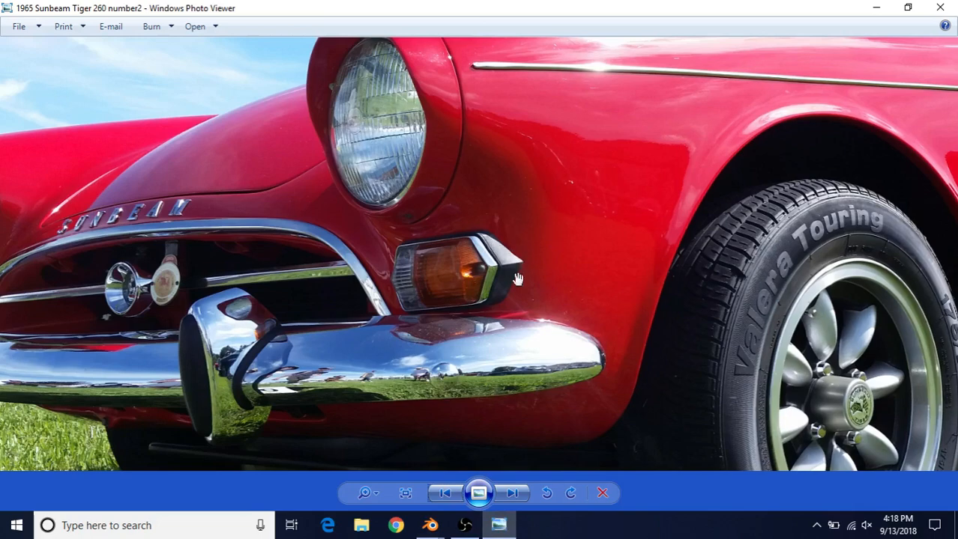
mouse_move(431, 526)
left_click(480, 450)
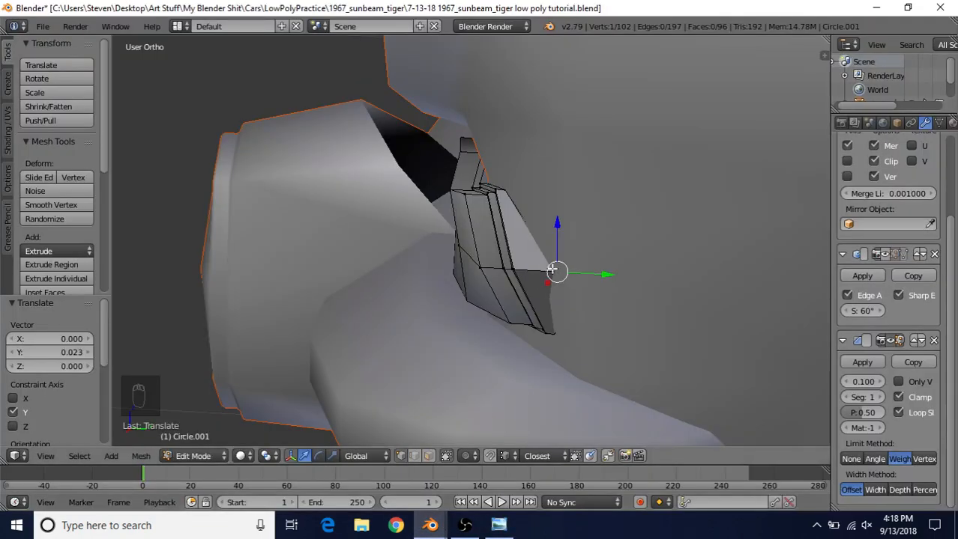
middle_click_drag(552, 269, 577, 267, "shift")
scroll(558, 295, "up", 3)
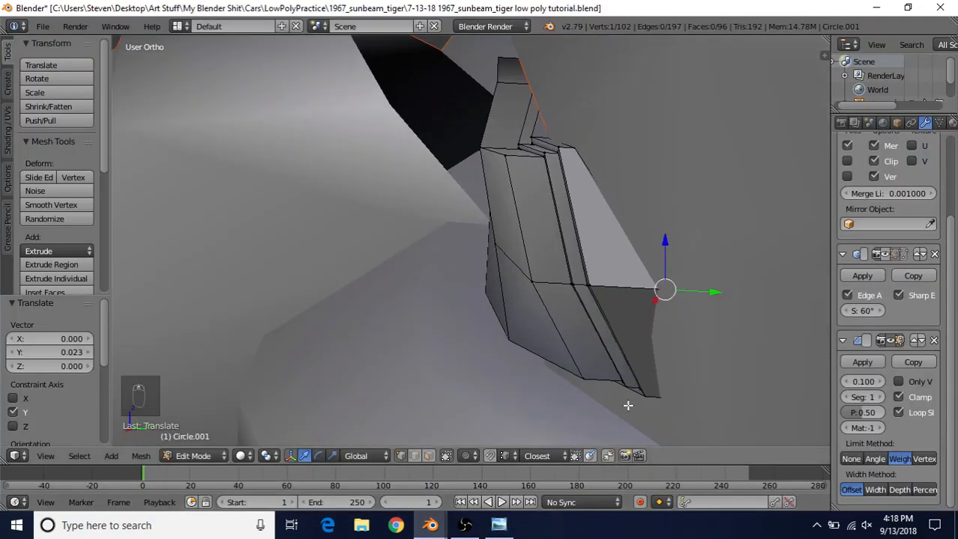
scroll(625, 387, "down", 1)
left_click(499, 528)
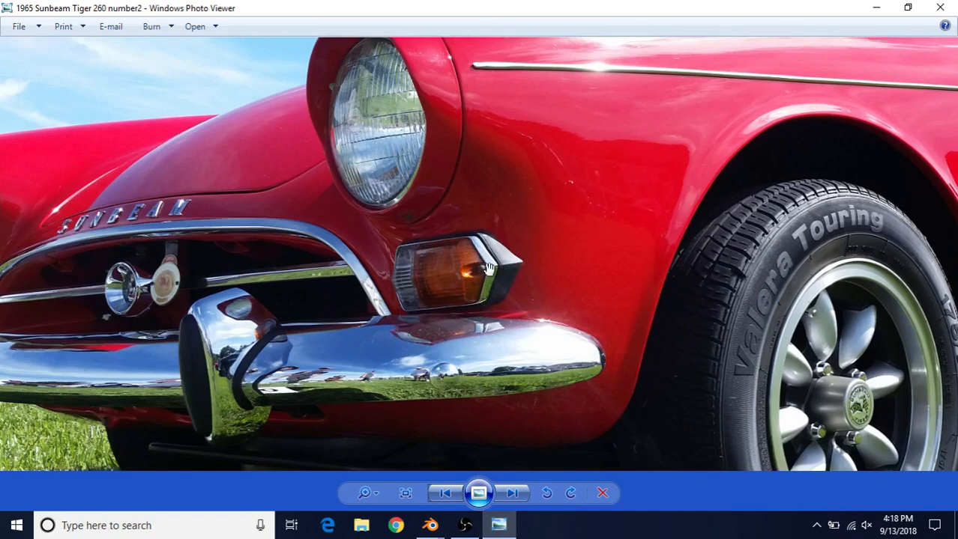
left_click(434, 526)
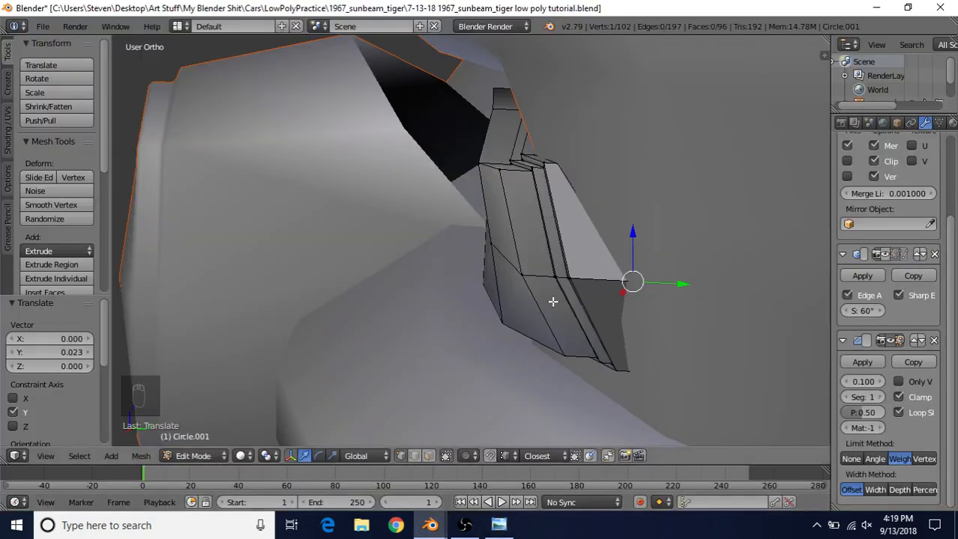
middle_click_drag(561, 294, 495, 282, "shift")
scroll(536, 297, "up", 2)
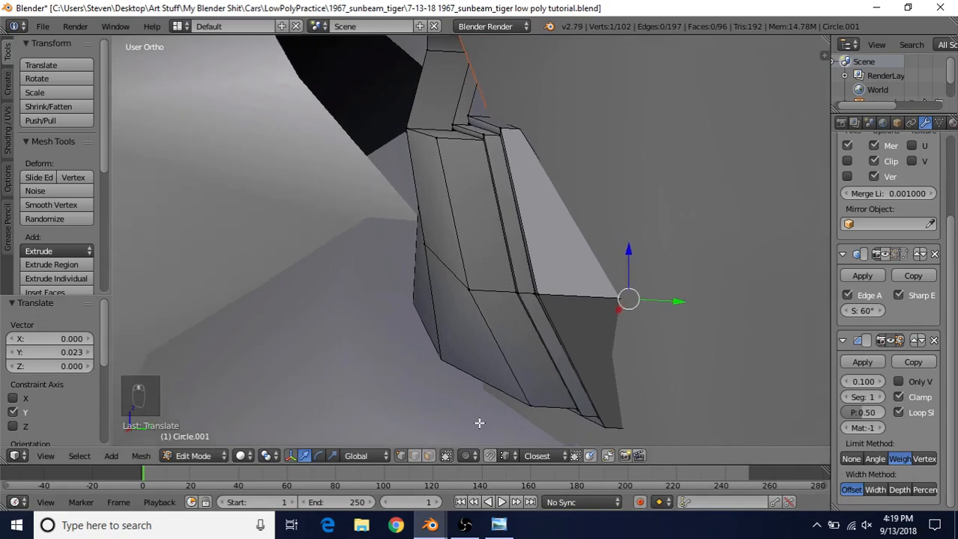
left_click(498, 526)
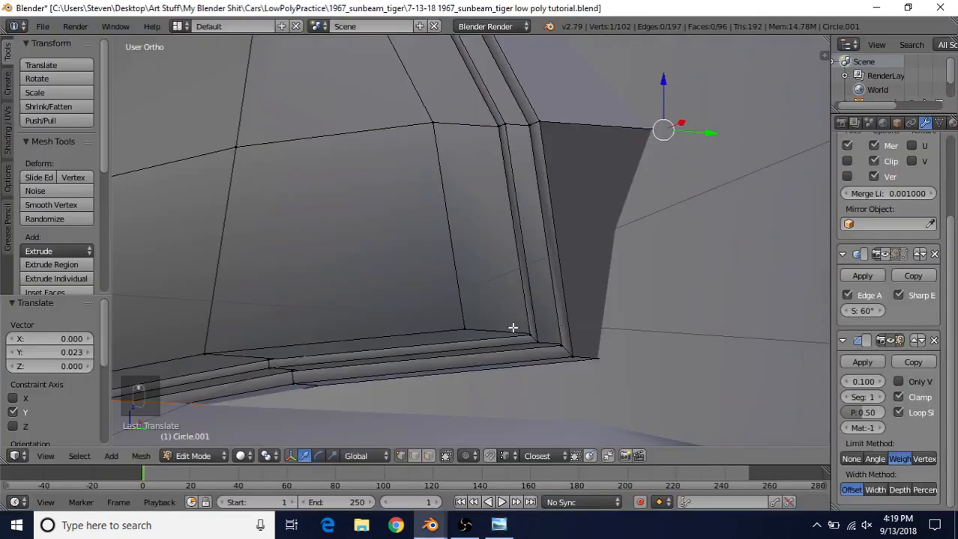
Select the six vertices along the inner trim edge at the signal light's outer end and move them -0.002 along Y.
right_click(519, 335)
right_click(532, 341, "shift")
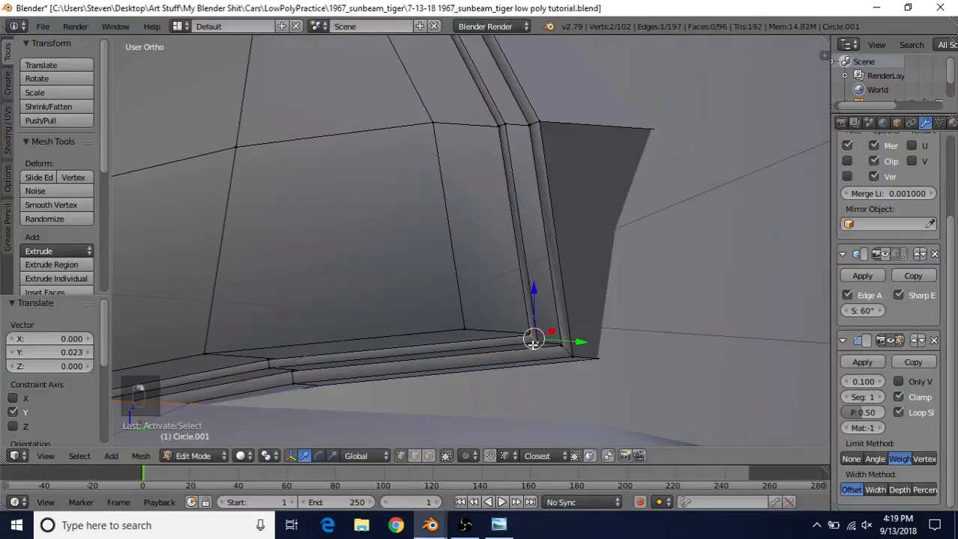
right_click(501, 128, "shift")
right_click(480, 127, "shift")
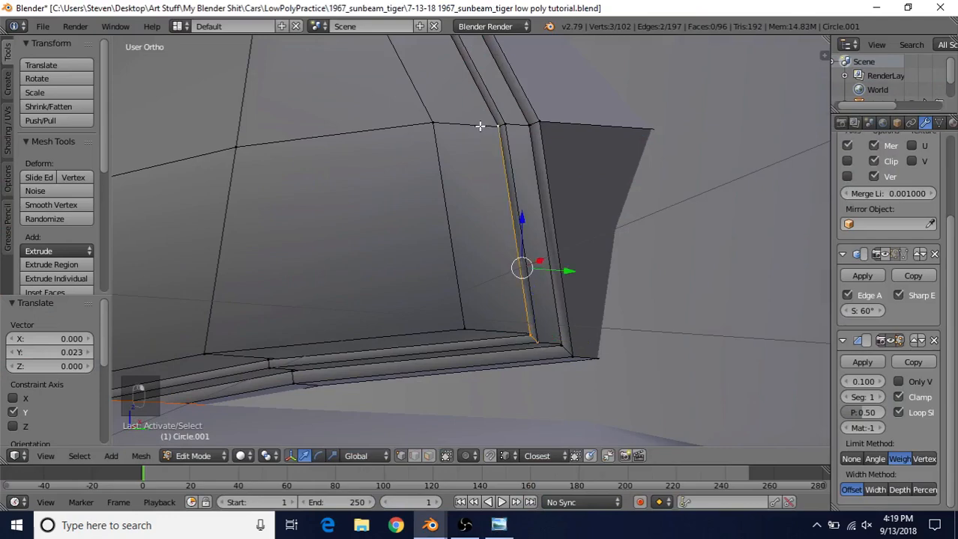
right_click(506, 124, "shift")
middle_click_drag(499, 156, 540, 377, "shift")
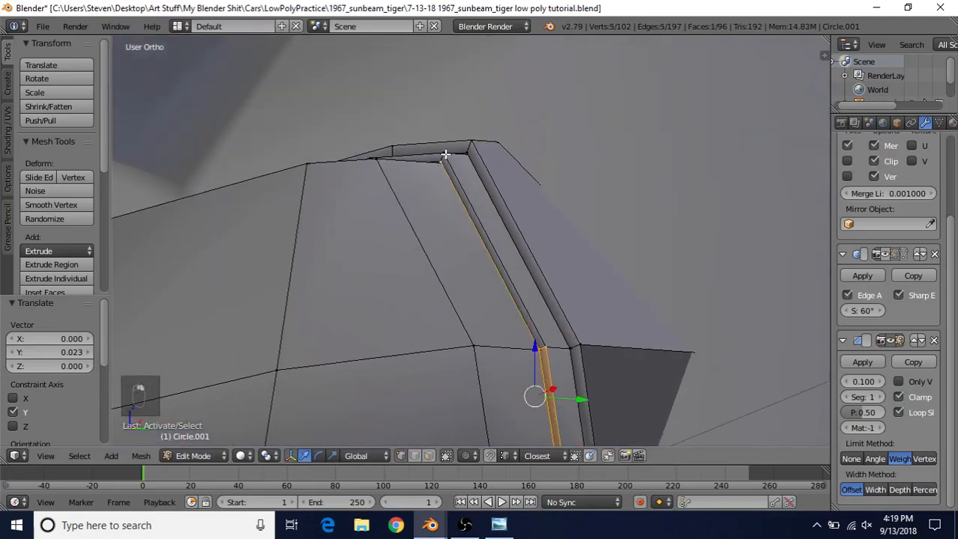
right_click(444, 154, "shift")
middle_click_drag(447, 153, 588, 371)
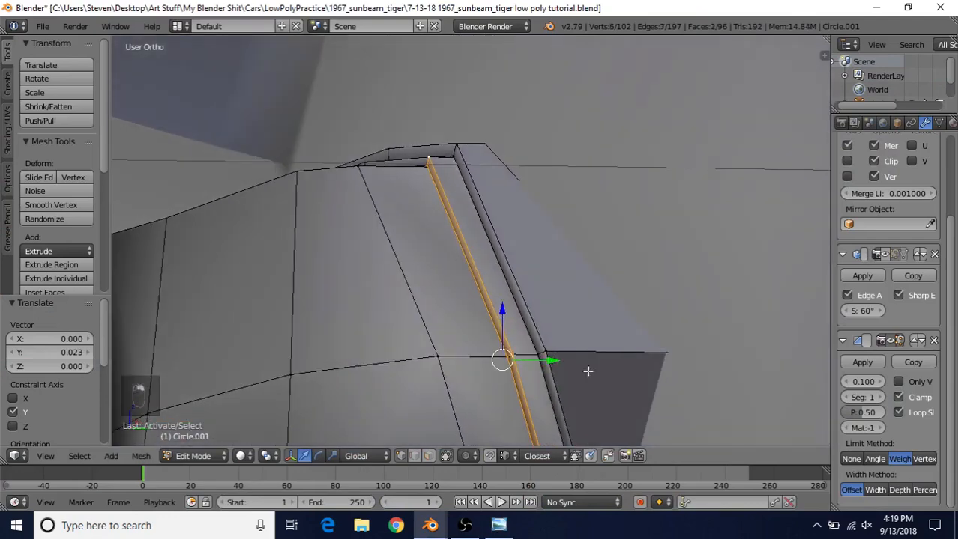
key("g")
key("y")
left_click(536, 365)
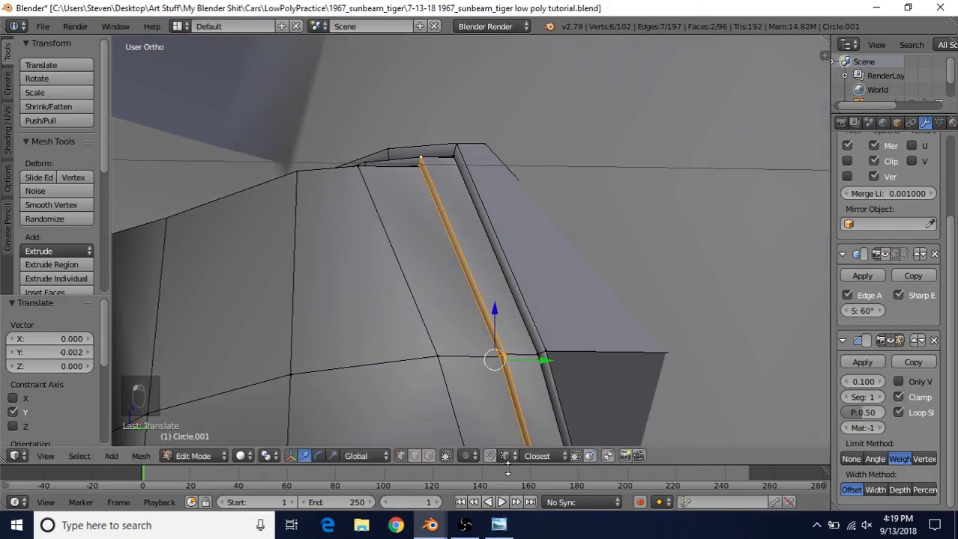
Check the signal light in the reference photo, then move the three vertices of the lens's outer vertical edge -0.006 along Y.
left_click(498, 525)
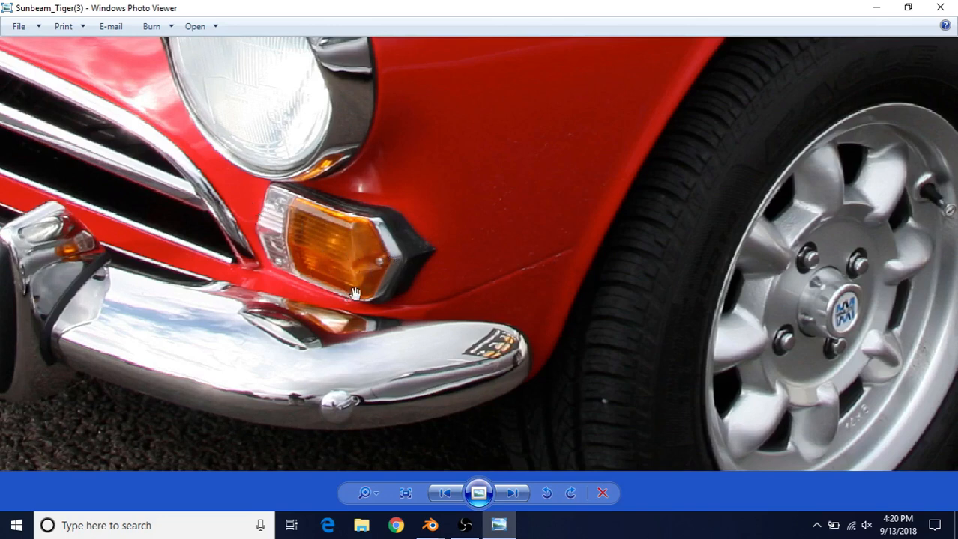
mouse_move(465, 525)
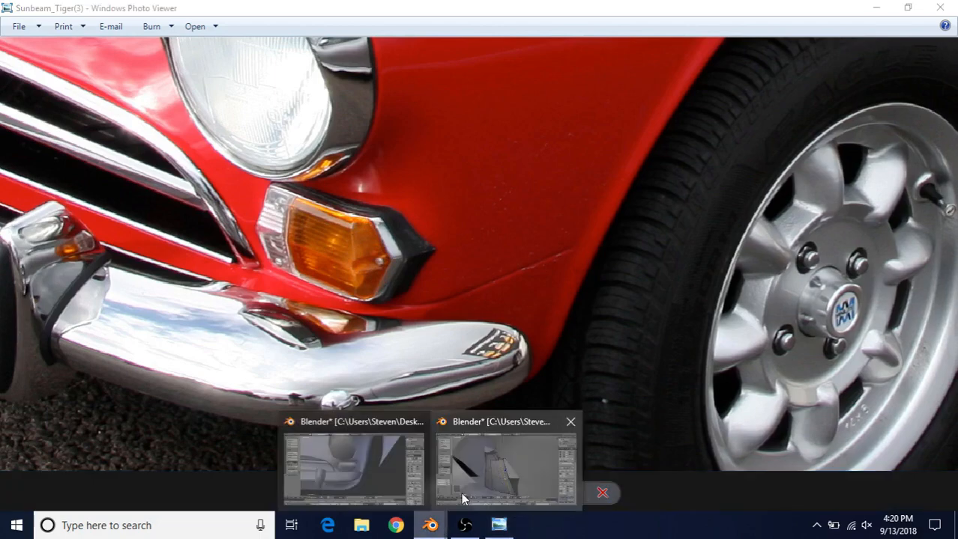
left_click(456, 480)
right_click(404, 214)
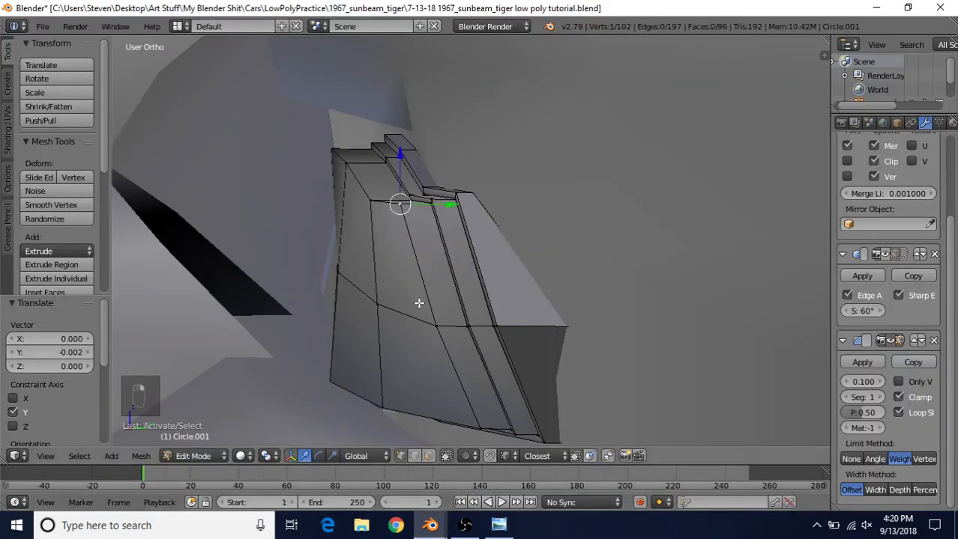
right_click(436, 327, "ctrl")
right_click(474, 417, "ctrl")
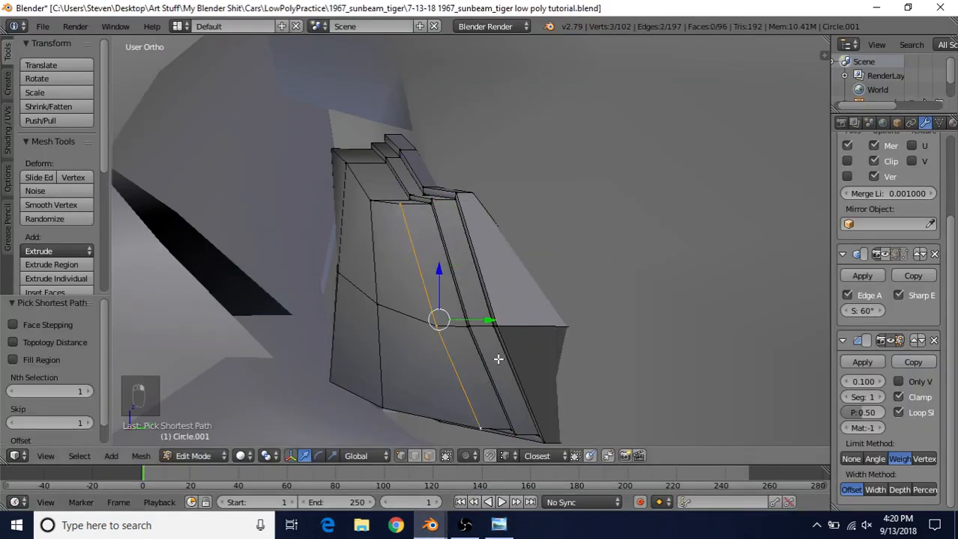
scroll(498, 359, "up", 1)
scroll(529, 332, "down", 2)
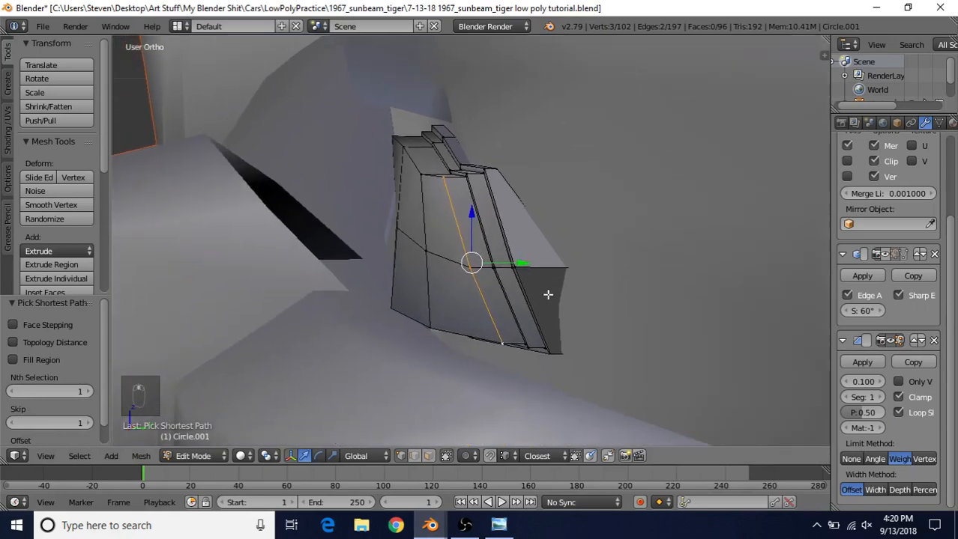
left_click_drag(517, 264, 503, 269)
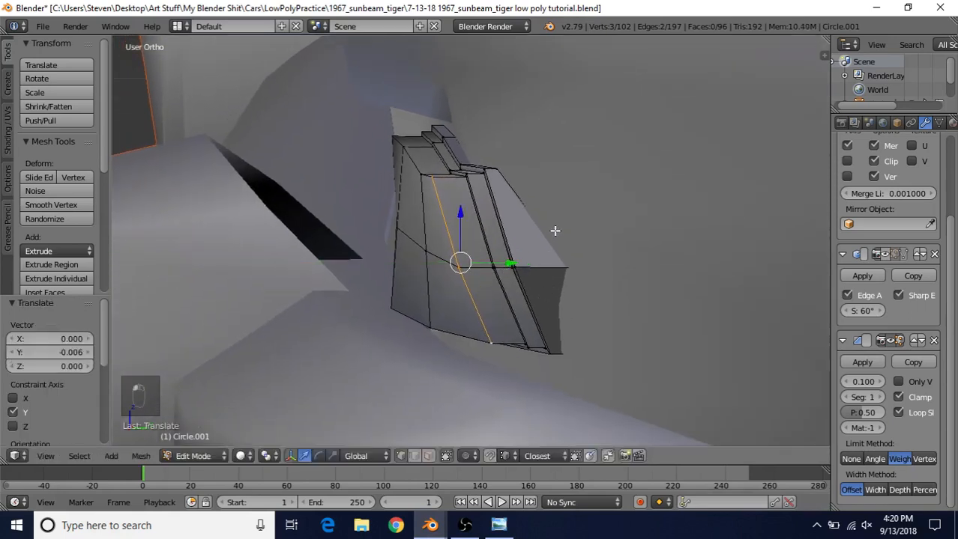
key("s")
key("y")
key("0")
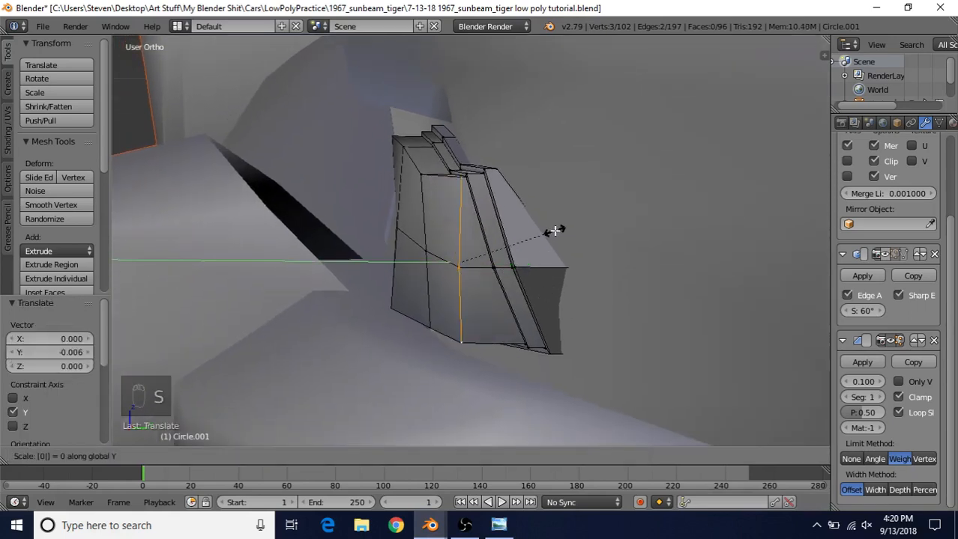
right_click(554, 230)
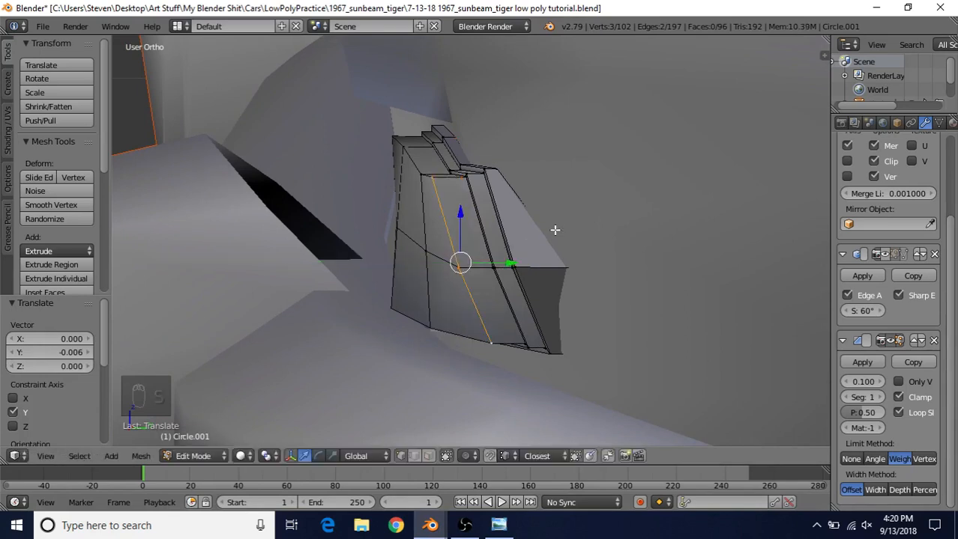
Pull the lens's outer vertical edge further forward, finishing with a -0.004 move along Y.
left_click_drag(518, 263, 481, 272)
middle_click_drag(481, 272, 477, 301)
left_click_drag(507, 268, 498, 281)
Pull the bottom vertex of the lens's outer edge forward along Y, the middle one by -0.005 and the top one by -0.002.
right_click(471, 279)
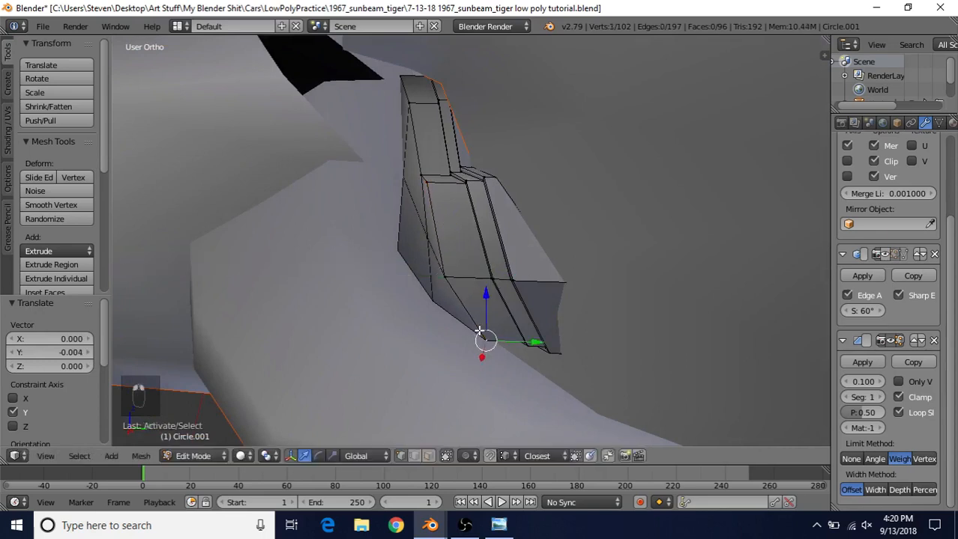
middle_click_drag(498, 281, 533, 283)
left_click_drag(539, 340, 516, 346)
right_click(449, 267)
left_click_drag(504, 268, 482, 273)
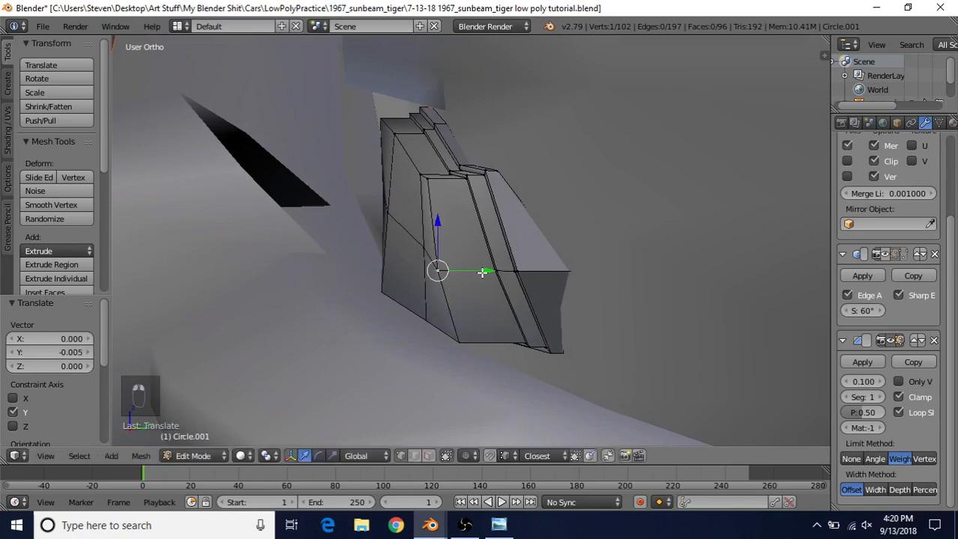
right_click(443, 183)
right_click(433, 183)
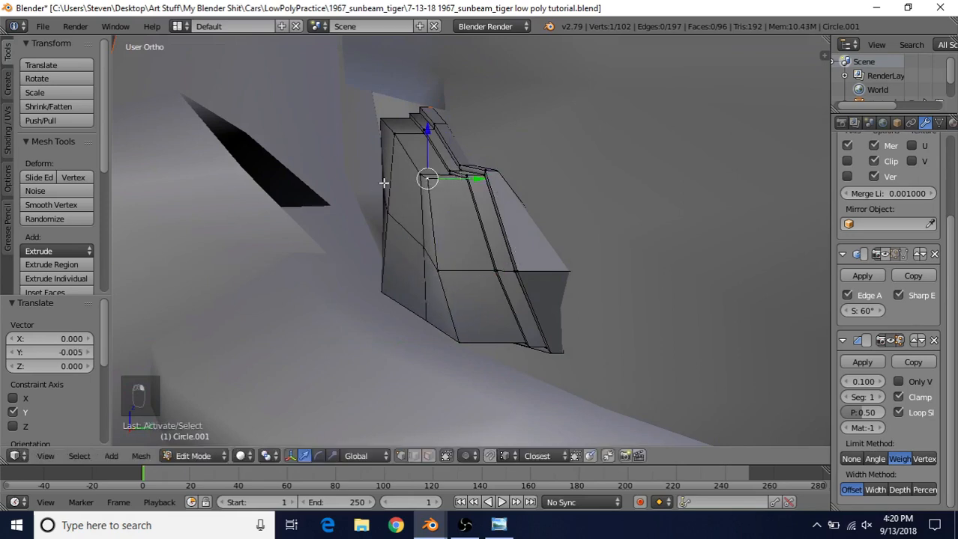
left_click_drag(478, 178, 461, 218)
Select the top and middle vertices of the neighbouring vertical lens edge and move them 0.001 along Y.
right_click(437, 288)
right_click(420, 175)
right_click(424, 246, "shift")
middle_click_drag(460, 218, 455, 319)
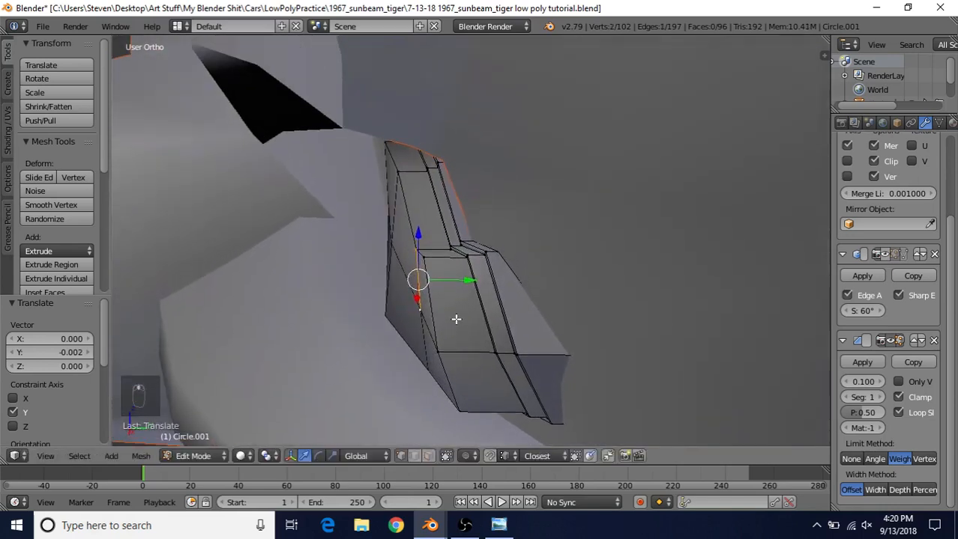
left_click_drag(469, 274, 472, 272)
Compare the signal light's side profile with the side-view reference photo.
scroll(442, 285, "down", 2)
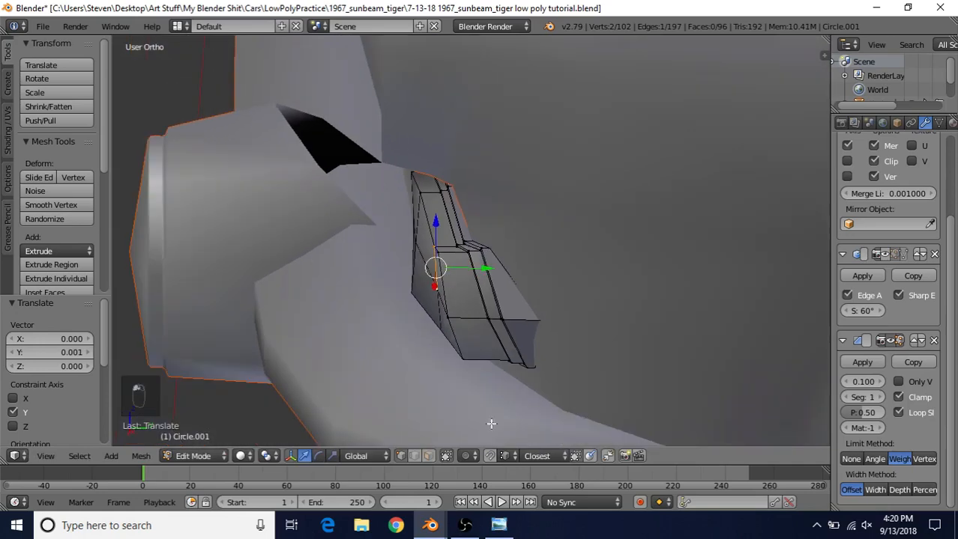
left_click(500, 525)
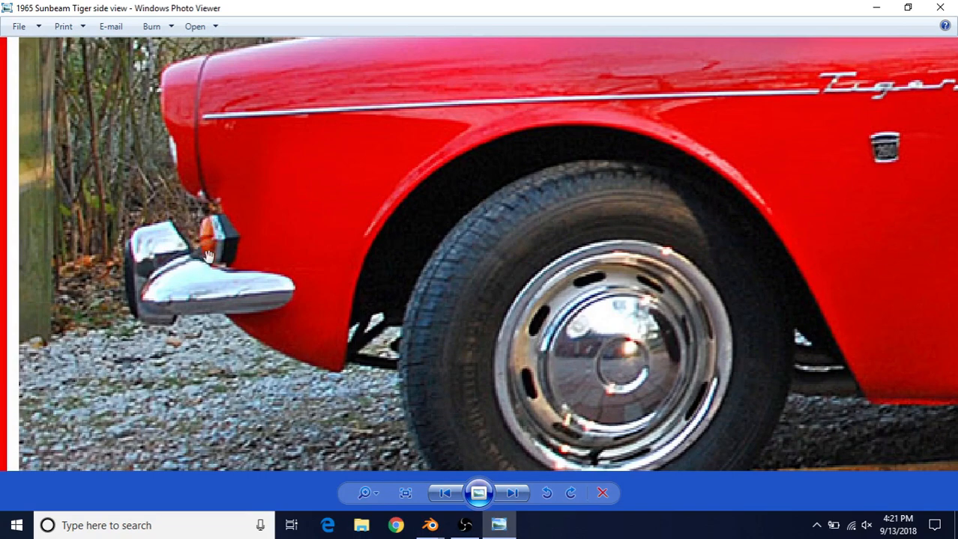
left_click(430, 525)
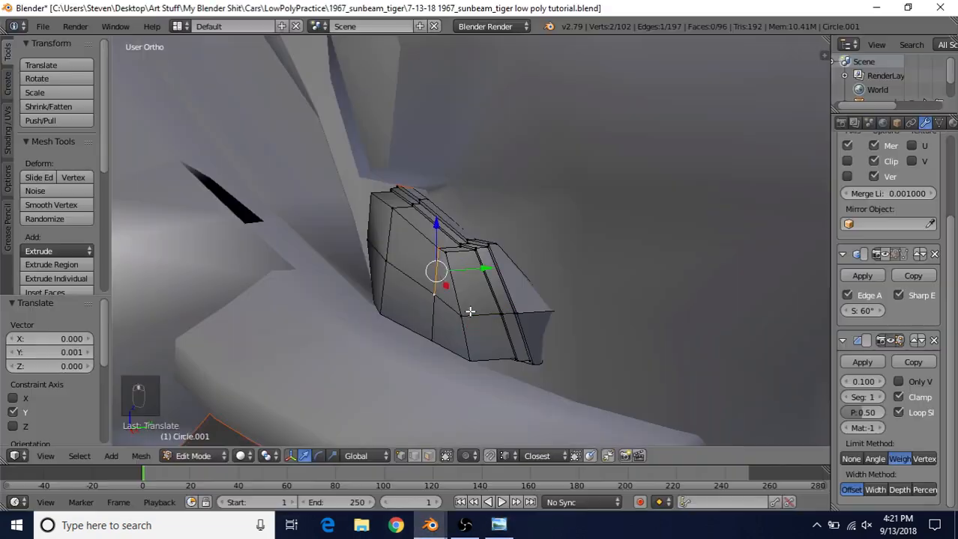
Select the four vertices along the lens's horizontal middle row and move them -0.005 along Y, plus another -0.000633.
right_click(423, 287, "shift")
right_click(397, 270, "shift")
middle_click_drag(393, 288, 480, 290)
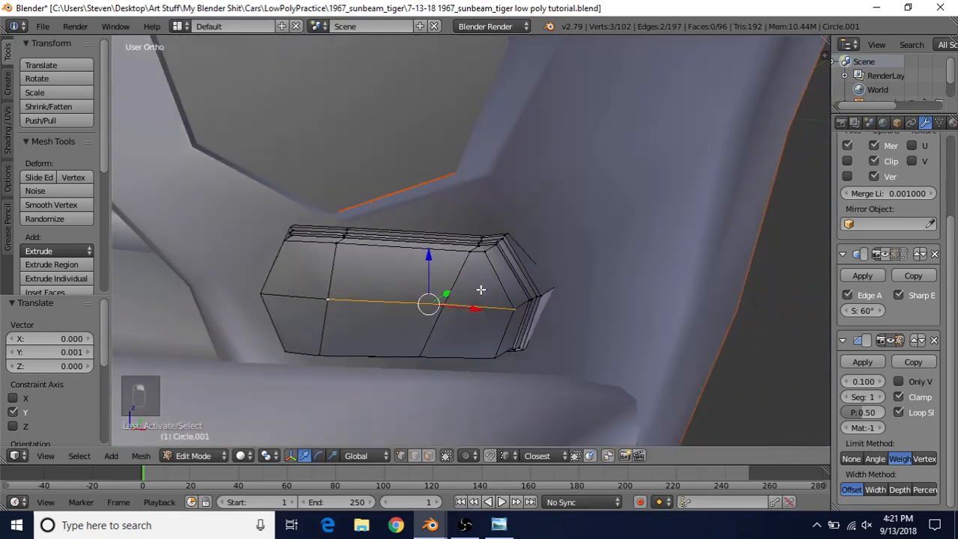
middle_click_drag(397, 264, 505, 295)
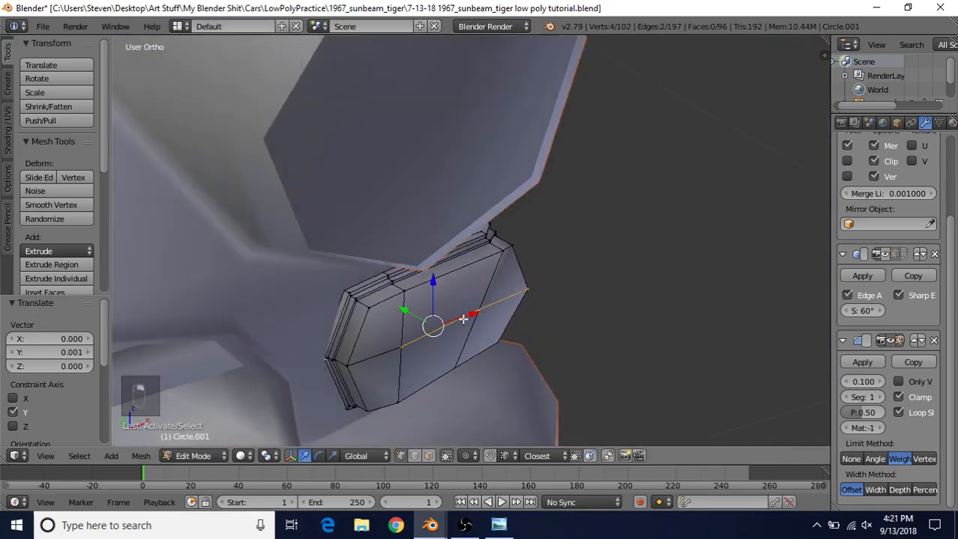
key("ctrl+z")
right_click(349, 367, "shift")
middle_click_drag(349, 367, 332, 279)
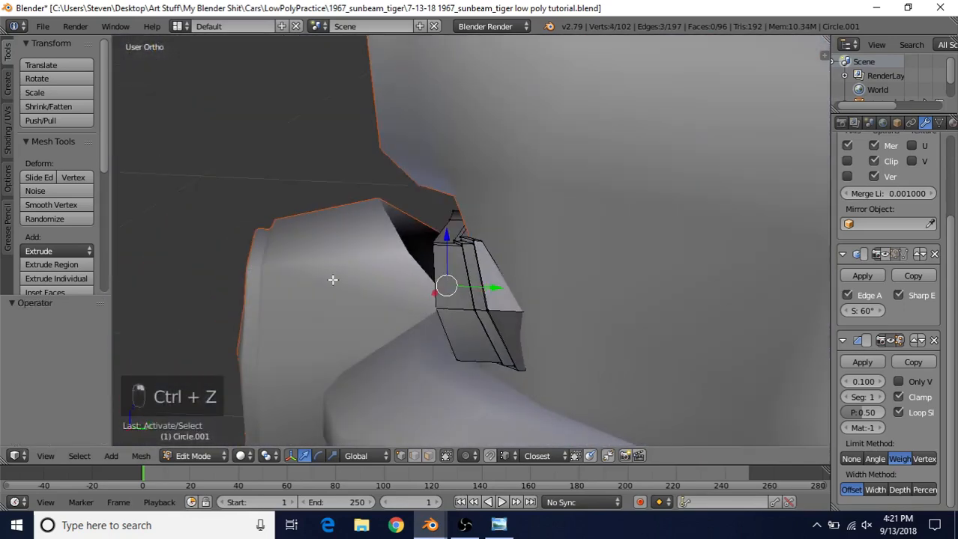
key("KP_3")
scroll(406, 292, "up", 3)
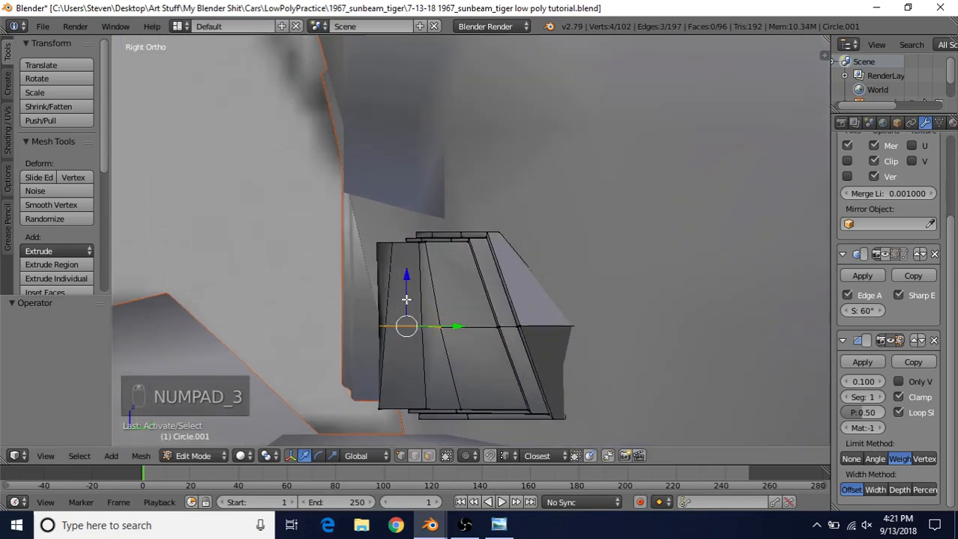
key("z")
key("z")
left_click_drag(422, 284, 407, 289)
scroll(407, 289, "down", 3)
middle_click_drag(407, 290, 452, 252)
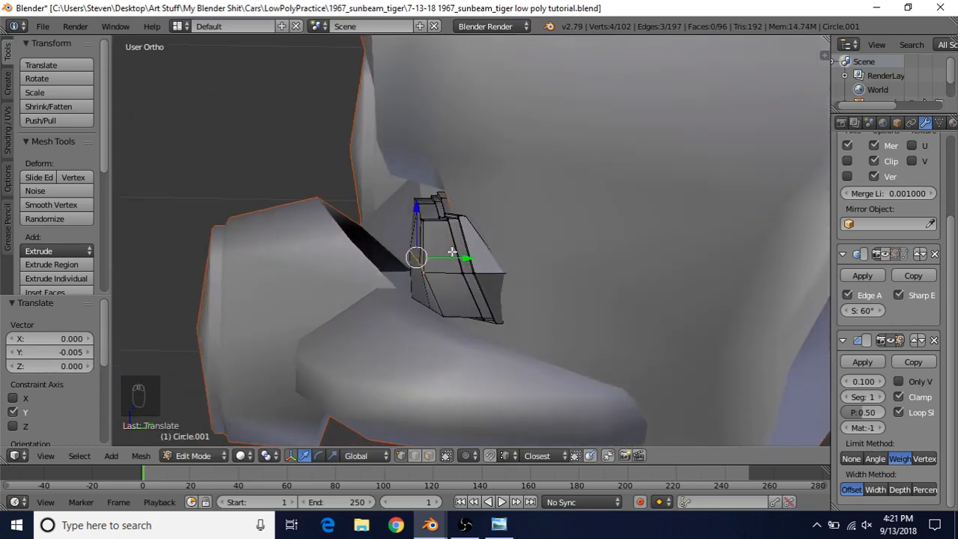
left_click_drag(458, 258, 453, 259)
Select a single vertex at the inner end of the lens's middle row and adjust its depth along Y.
right_click(416, 259)
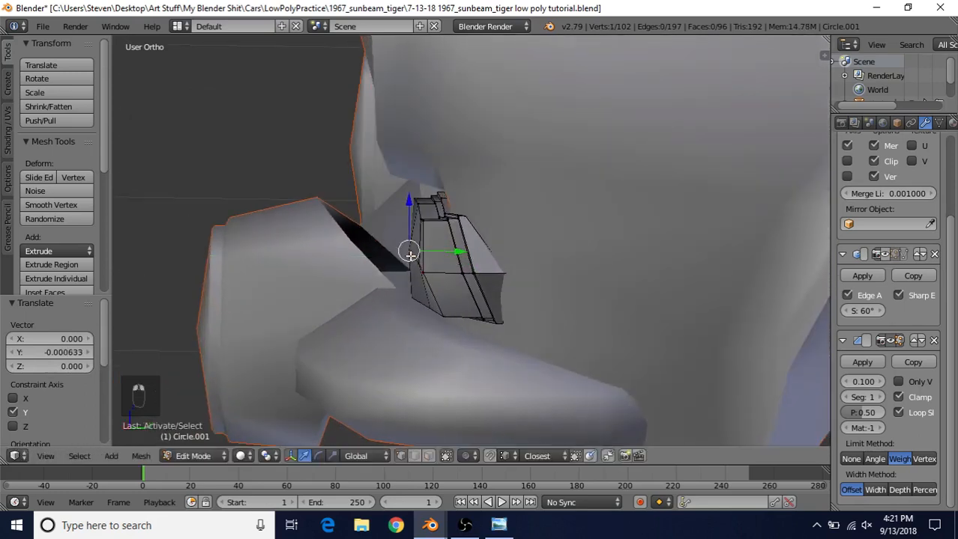
scroll(416, 260, "up", 5)
left_click_drag(474, 183, 487, 204)
right_click(436, 199)
Return to Object Mode and apply smooth shading to the signal light object.
key("Tab")
scroll(434, 215, "down", 6)
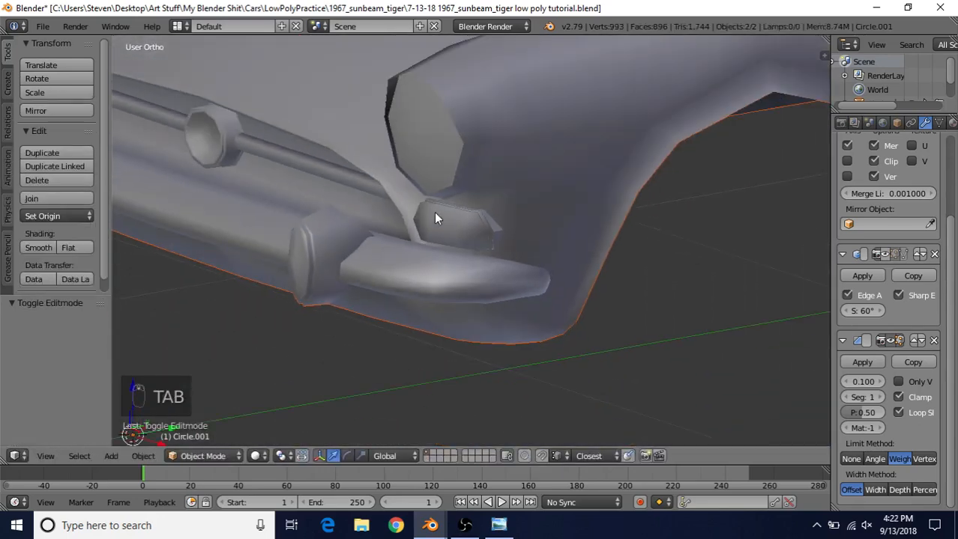
middle_click_drag(434, 228, 458, 227)
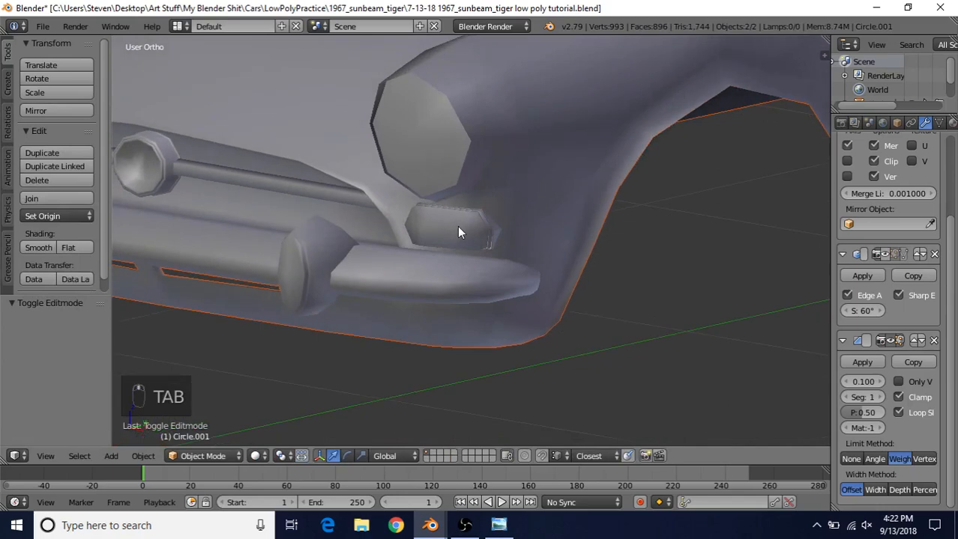
left_click(52, 245)
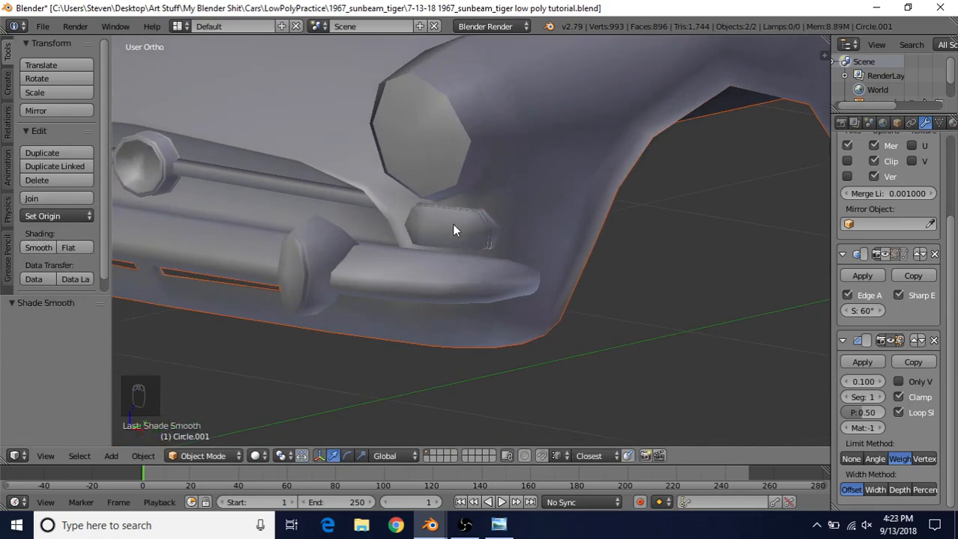
Examine the signal light's shading, trim edges and mesh topology up close, switching between Object Mode and Edit Mode.
scroll(500, 206, "up", 6)
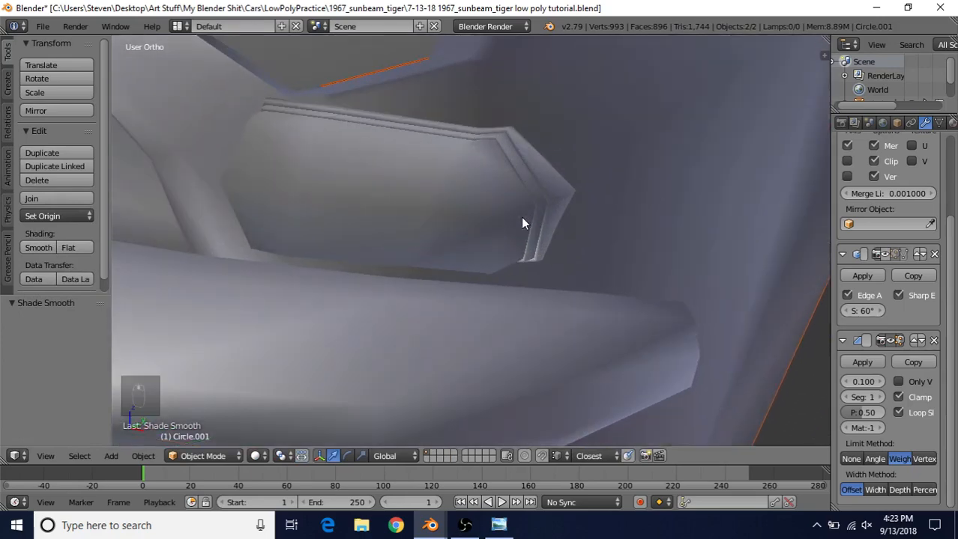
scroll(517, 224, "up", 4)
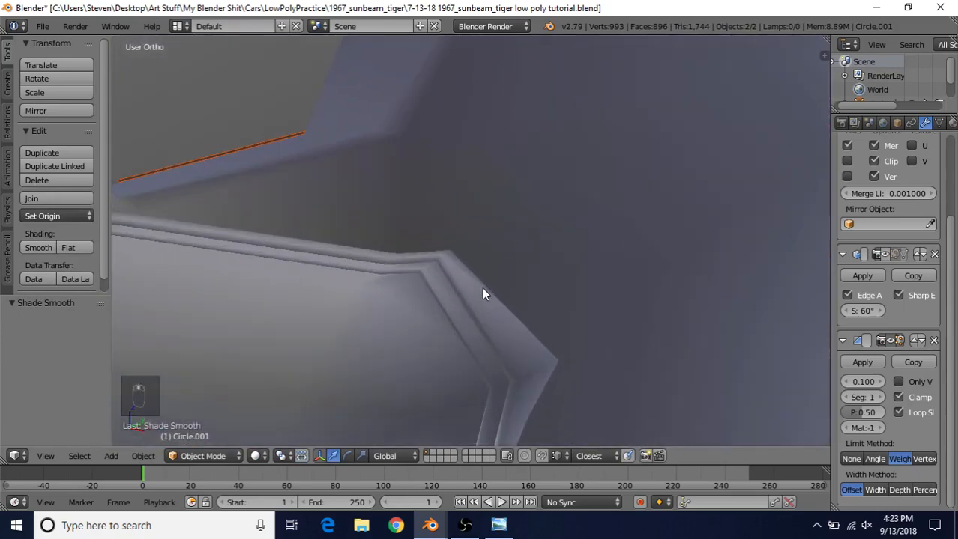
key("Tab")
middle_click_drag(472, 306, 569, 262, "shift")
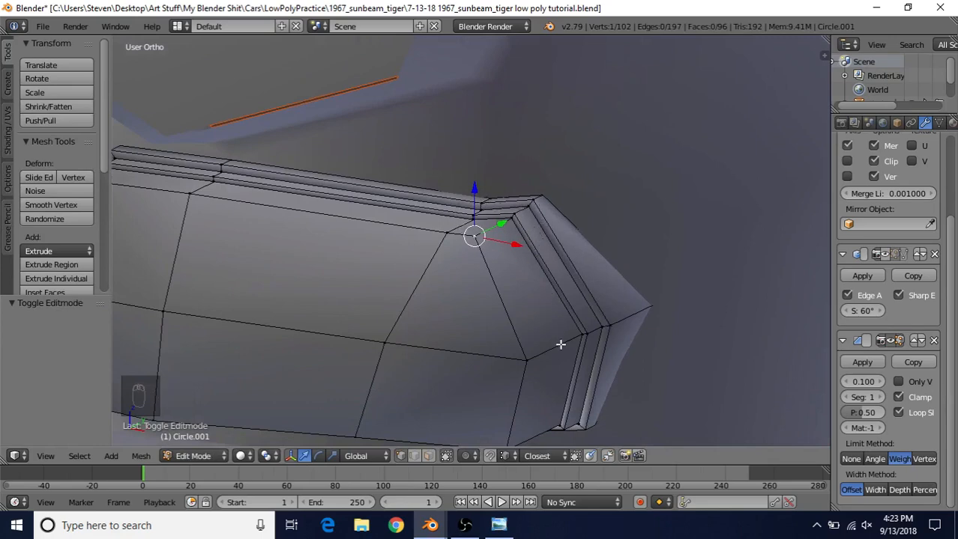
scroll(562, 337, "down", 5)
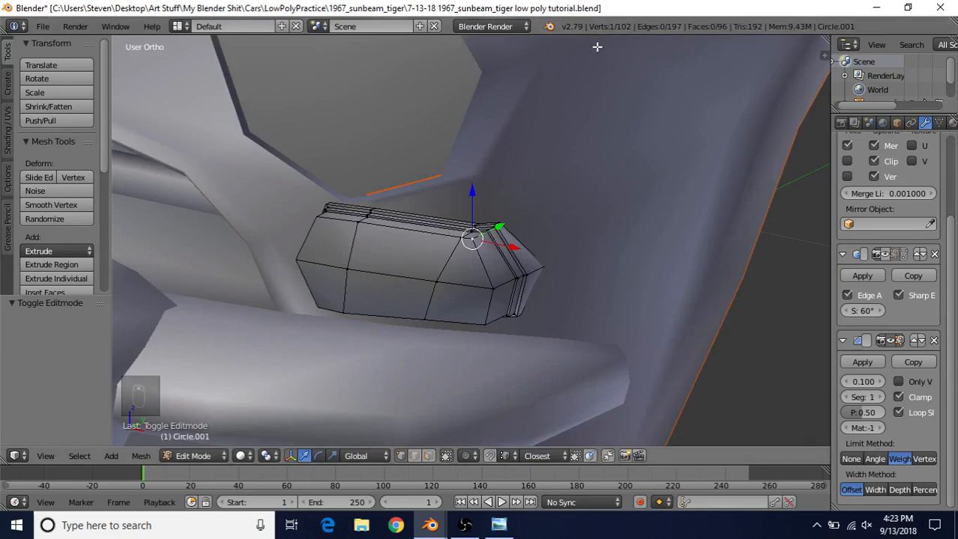
key("Tab")
middle_click_drag(490, 249, 588, 210)
scroll(561, 202, "up", 3)
scroll(557, 208, "down", 2)
scroll(530, 202, "up", 3)
scroll(494, 236, "down", 3)
scroll(588, 241, "up", 3)
key("Tab")
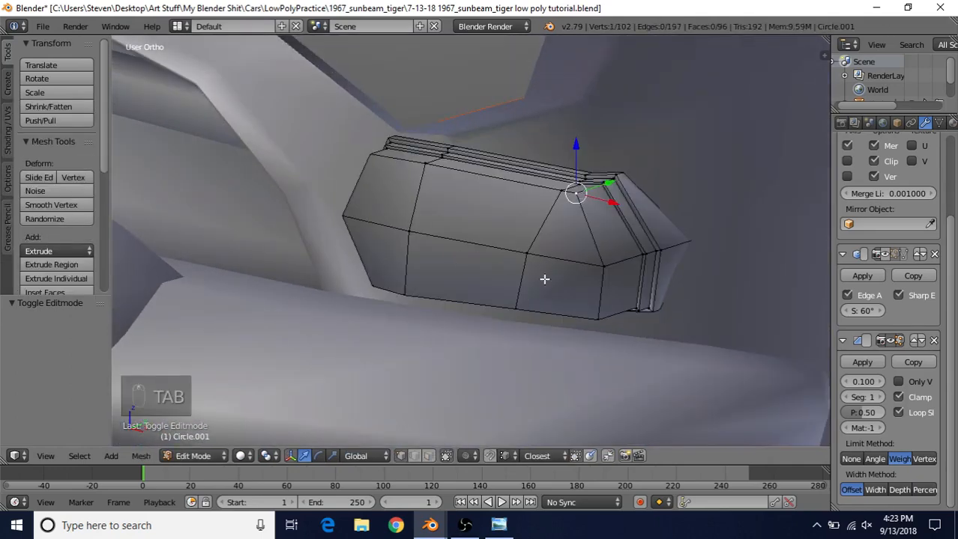
key("Tab")
Compare the signal light with the reference photos, going back from the side view to the previous image.
left_click(498, 525)
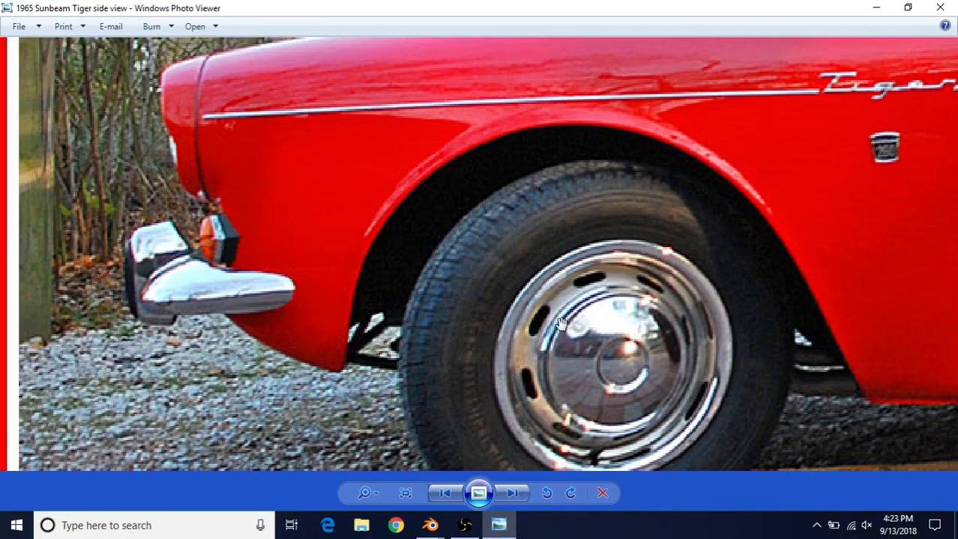
left_click(446, 493)
key("alt+Tab")
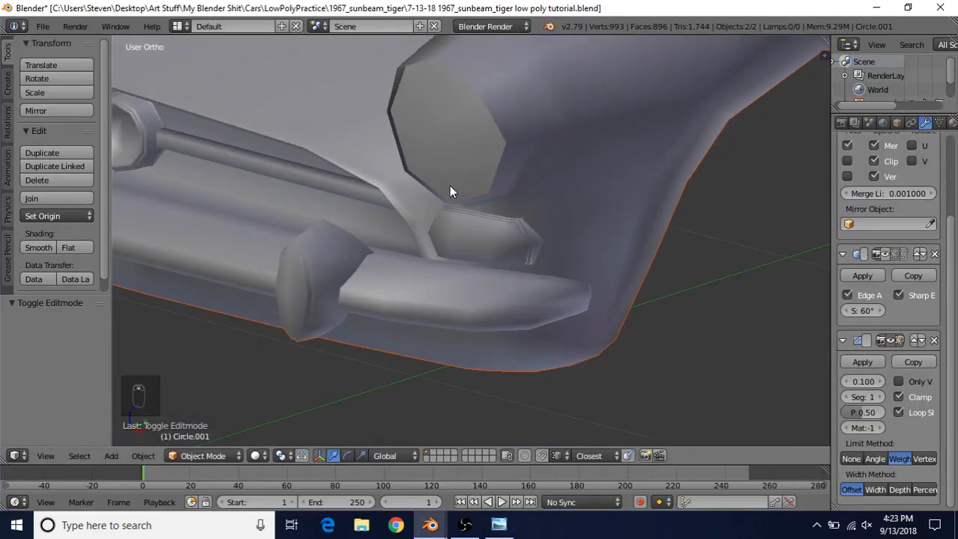
Review the whole front of the car with its signal lights, then save the blend file.
scroll(448, 185, "down", 6)
middle_click_drag(462, 169, 459, 238)
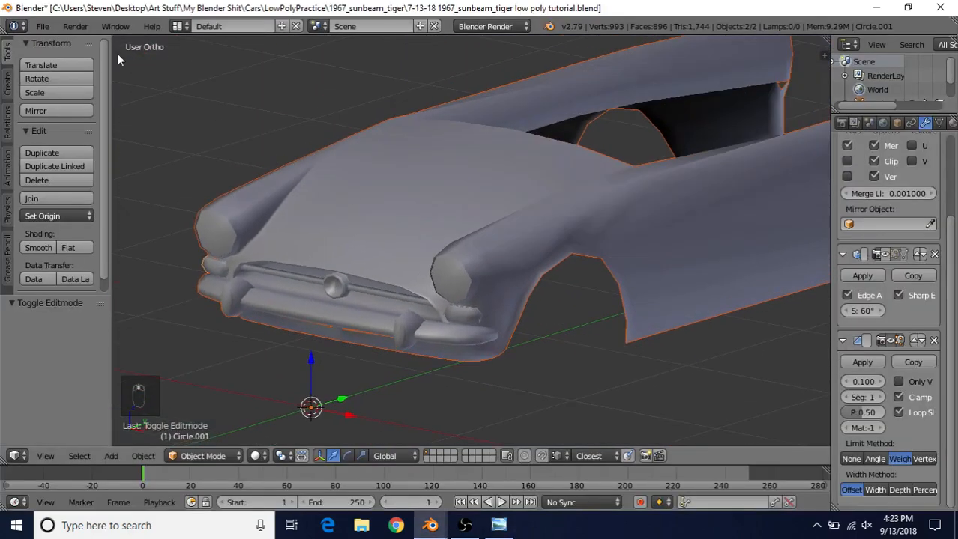
left_click(42, 26)
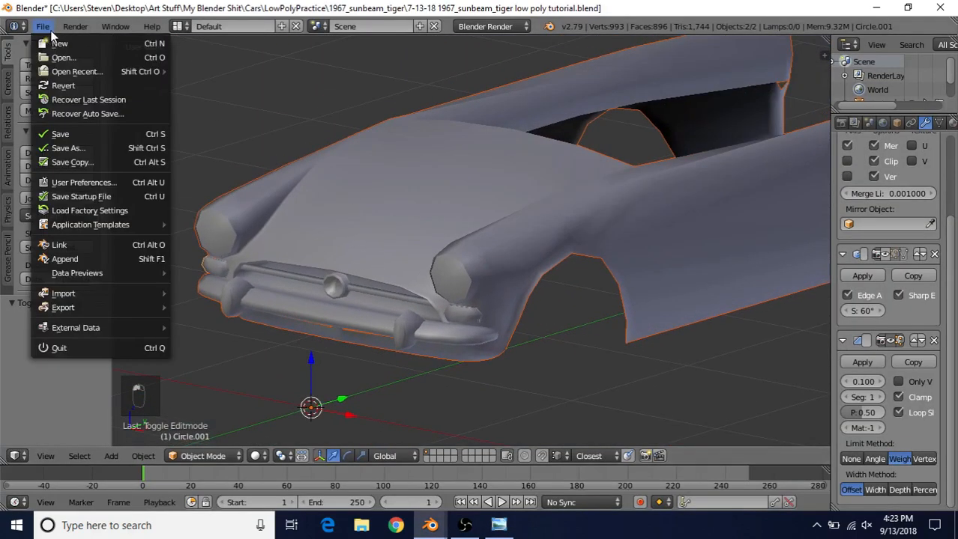
left_click(55, 134)
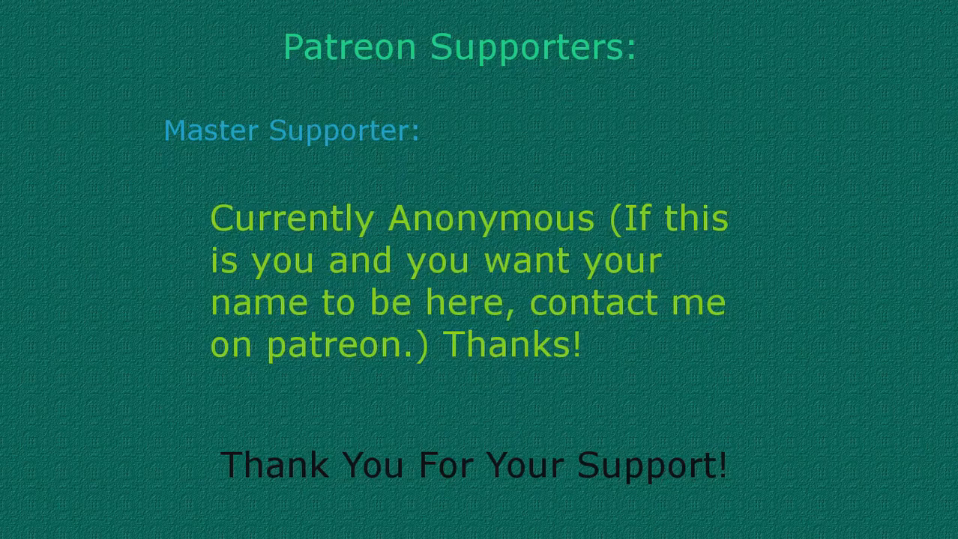